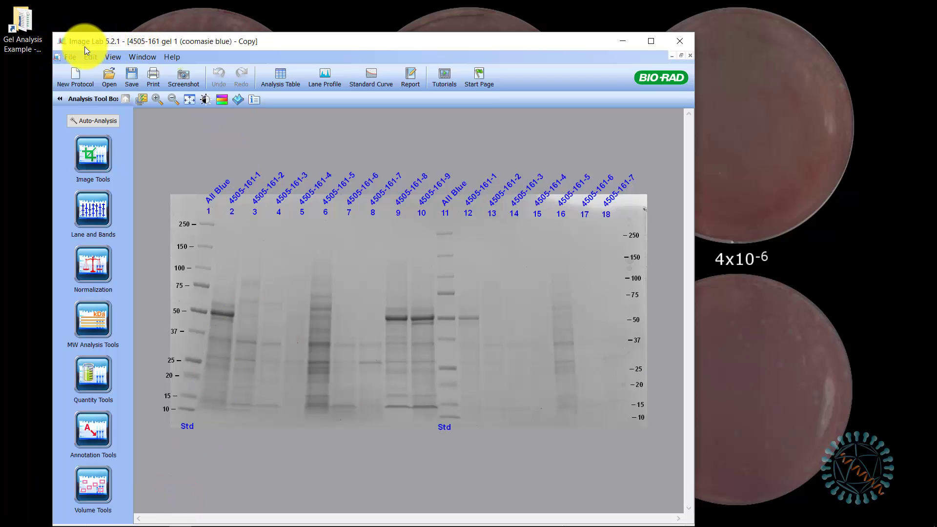
- Minimize the Image Lab window and both MATLAB SmearAnalysisVIII windows
click(622, 41)
mouse_move(134, 511)
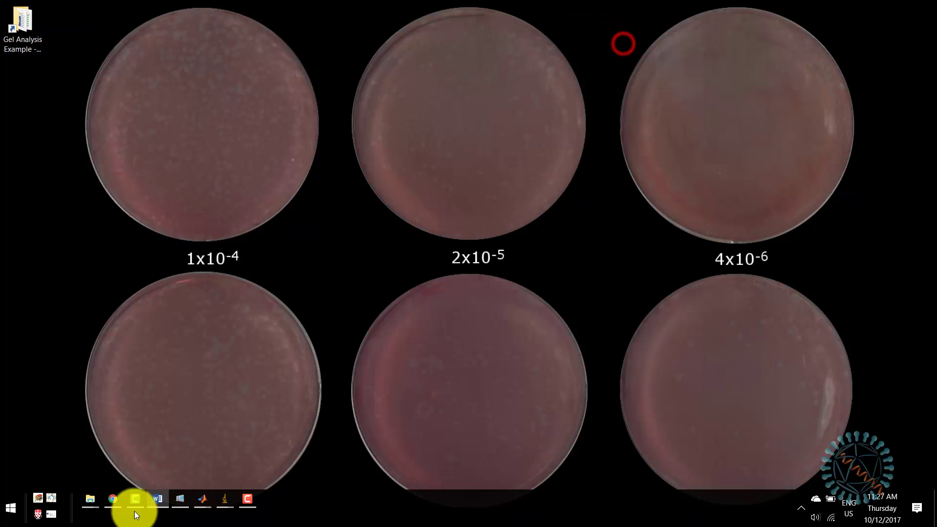
click(224, 499)
drag(264, 146, 262, 128)
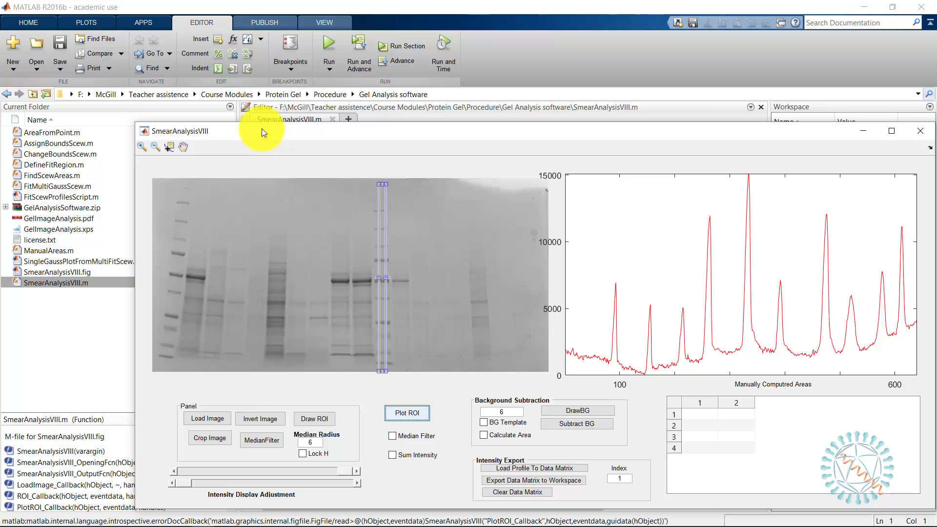
click(863, 130)
click(864, 7)
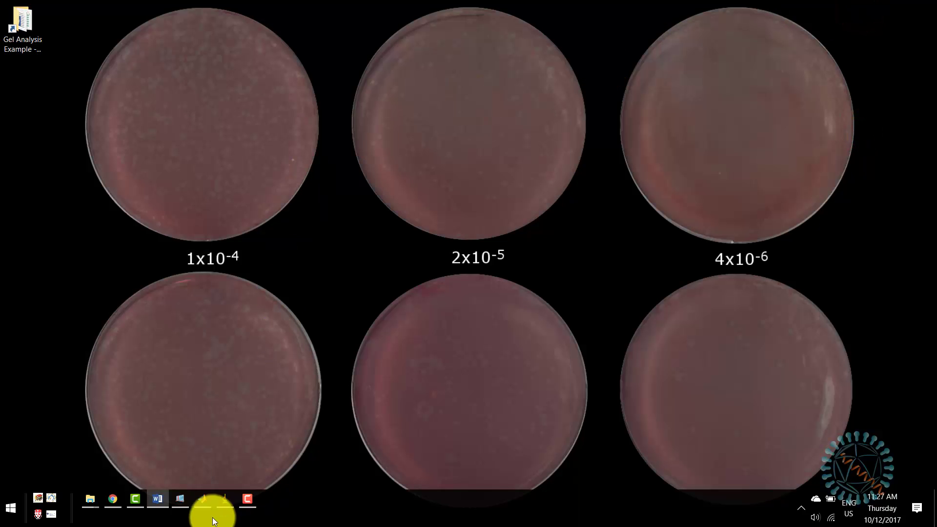
- Restore ImageJ, bring up the SDS-PAGE gel image, and close that image window
mouse_move(227, 499)
click(188, 466)
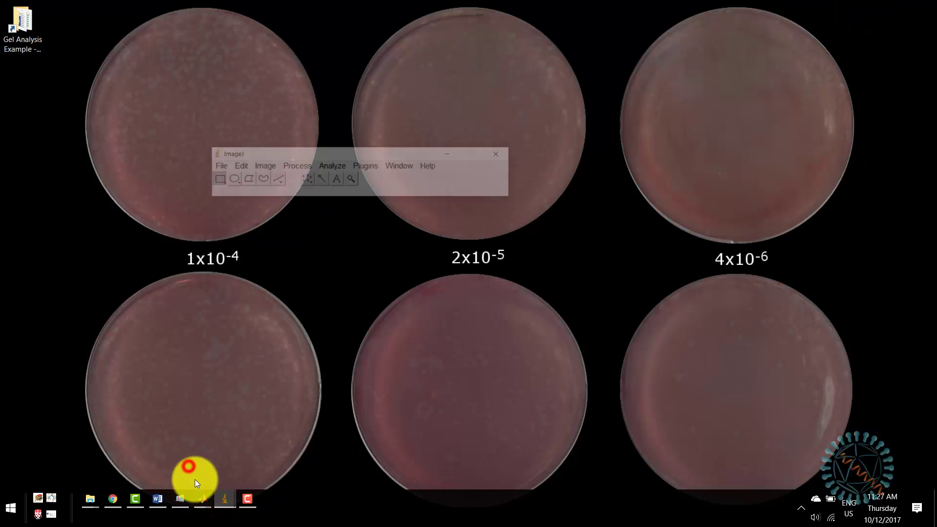
click(268, 460)
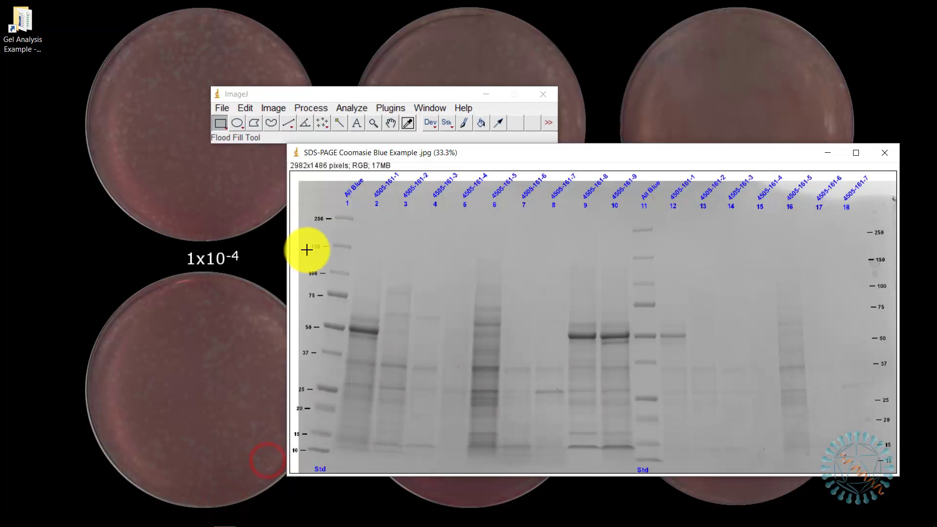
drag(518, 156, 533, 146)
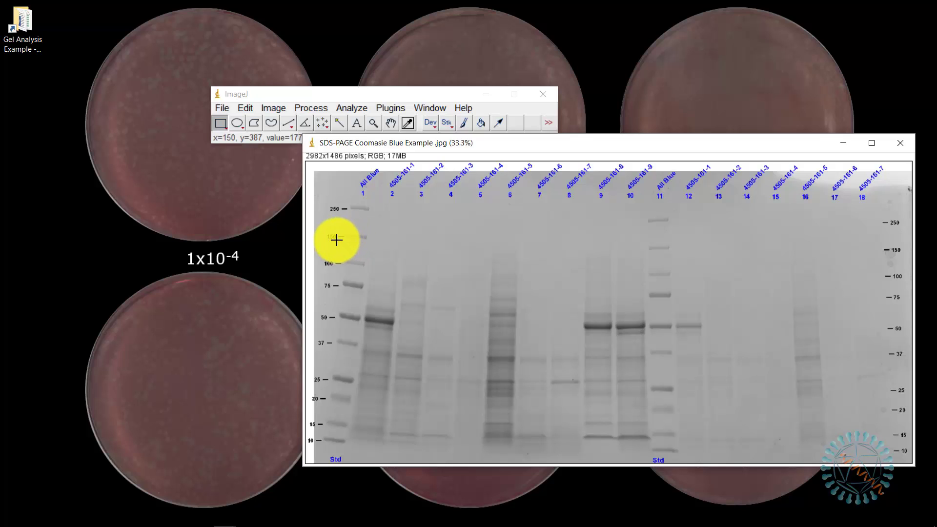
click(900, 146)
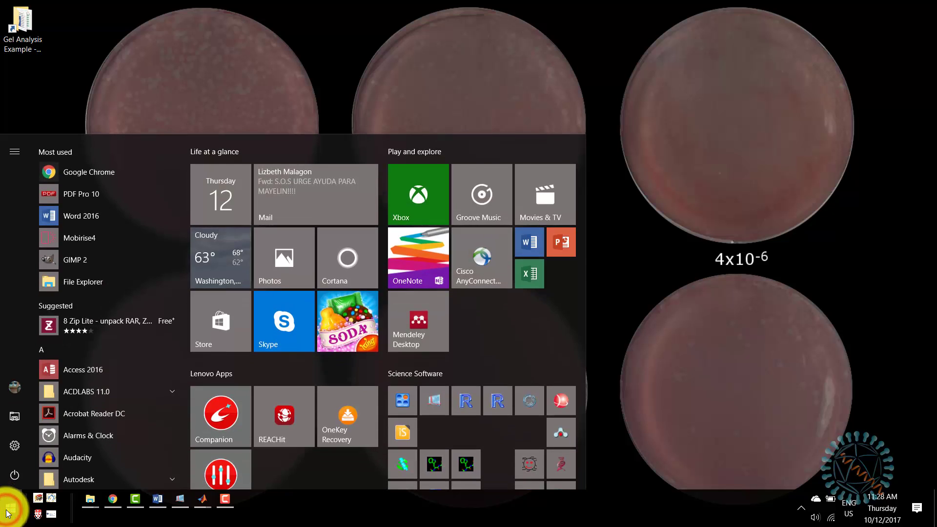
- Search the Start menu for 'imageJ'
text(image)
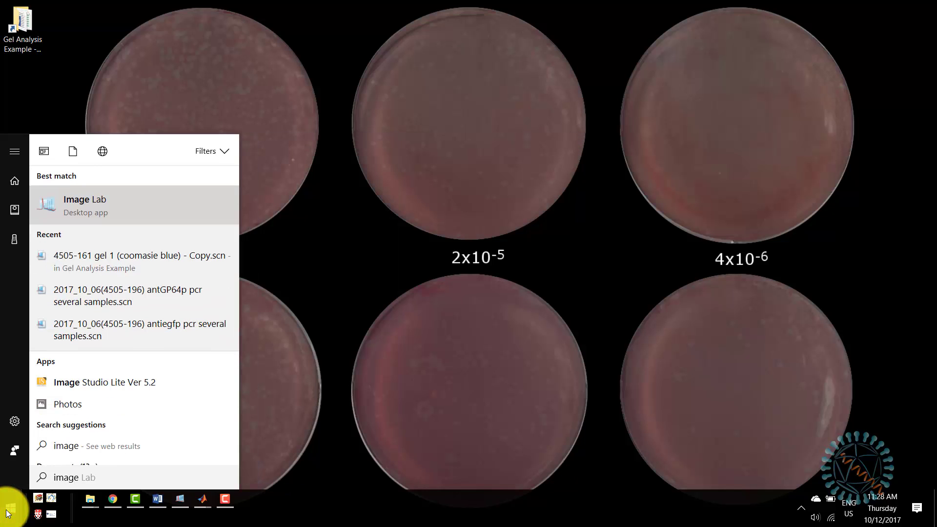
text(J)
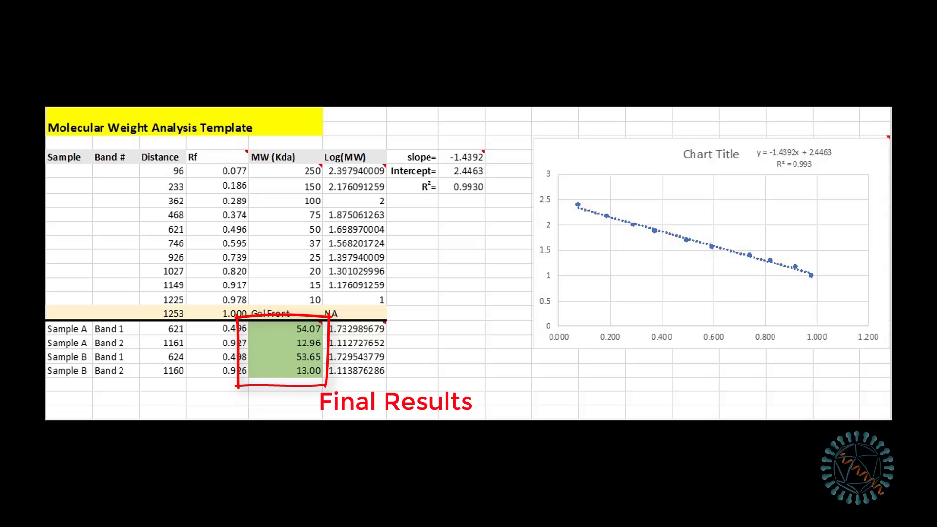
- Open the gel image 'SDS-PAGE Coomasie Blue Example.jpg' via File > Open
click(57, 45)
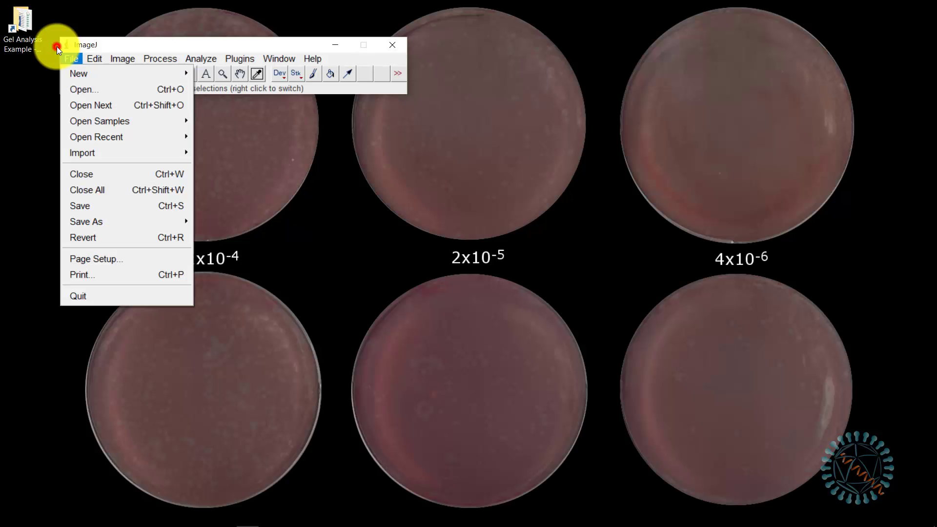
click(85, 88)
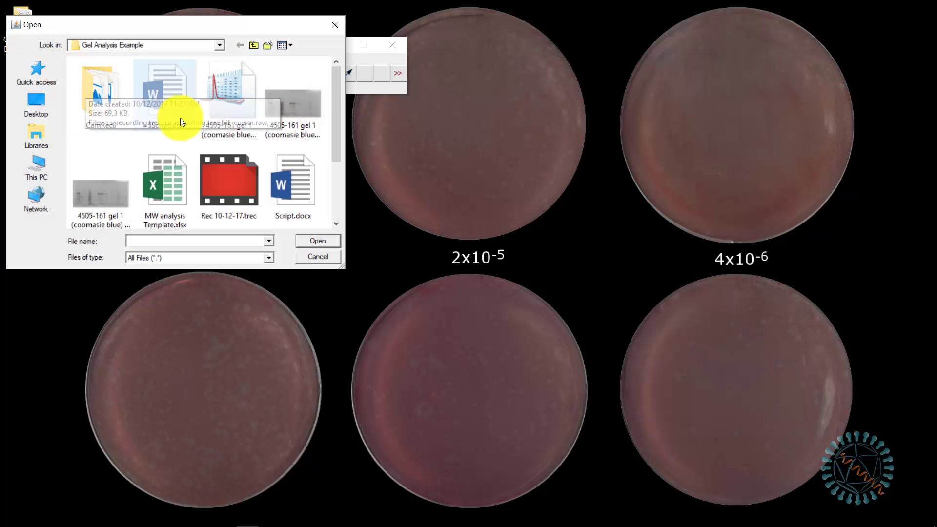
scroll(276, 179, down, 1)
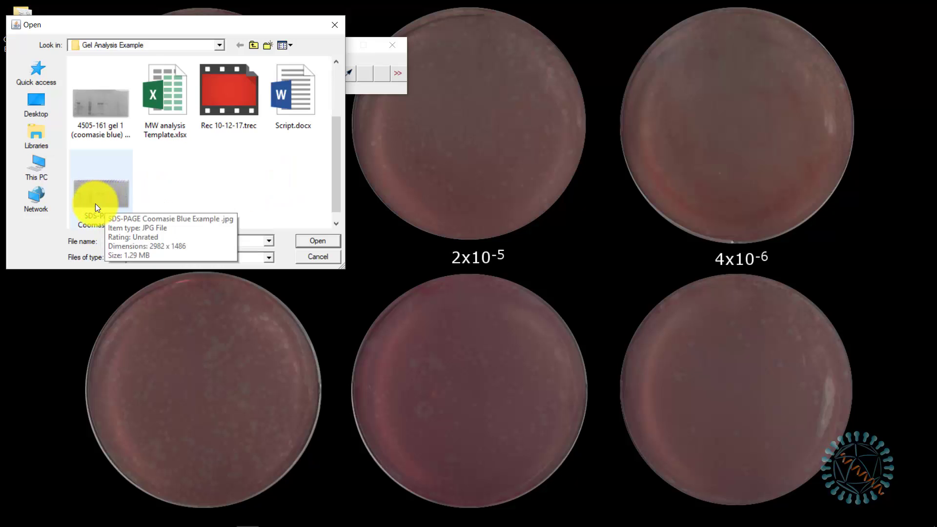
click(79, 161)
click(321, 239)
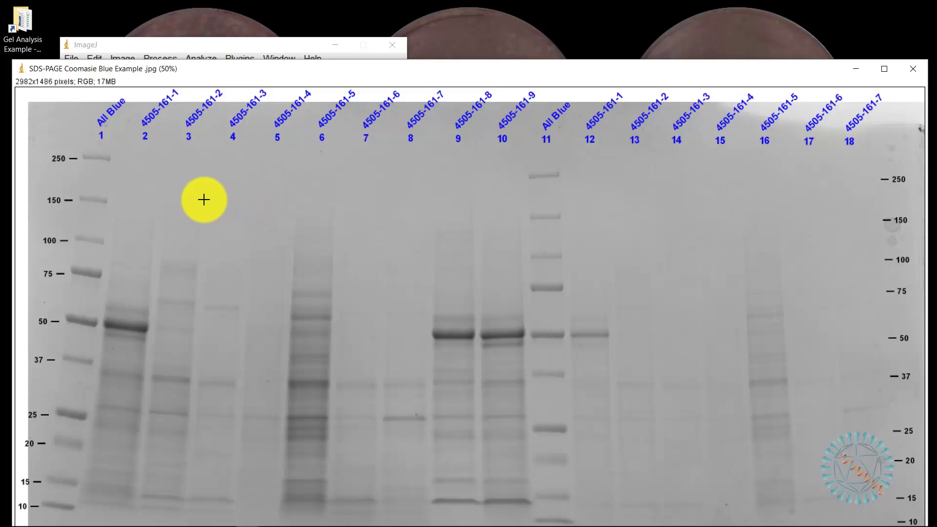
- Zoom the gel out and draw a rectangle selection around lanes 9 to 11
key(minus)
key(minus)
key(plus)
key(plus)
key(minus)
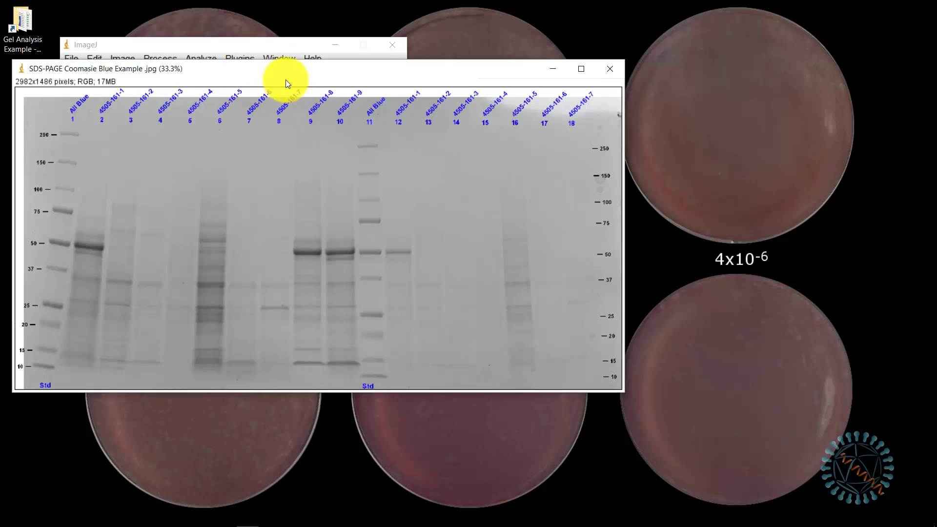
drag(287, 72, 438, 96)
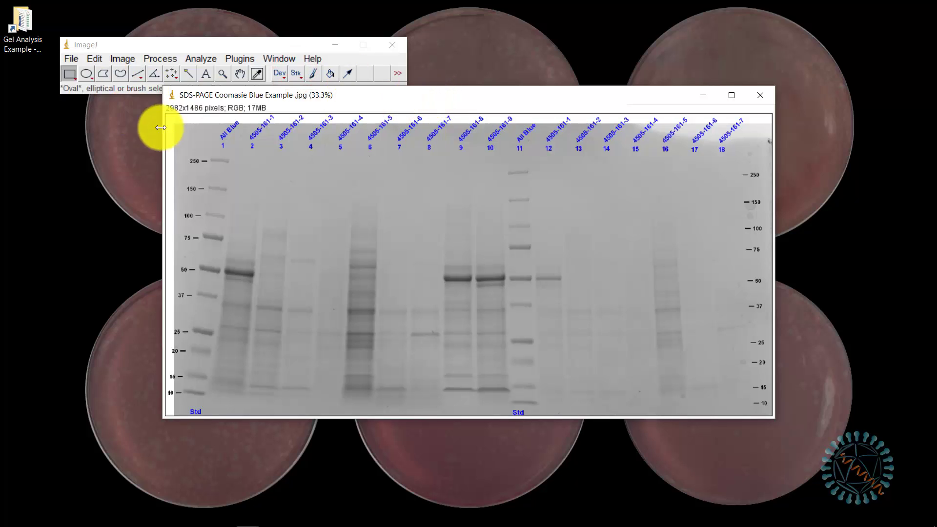
click(69, 73)
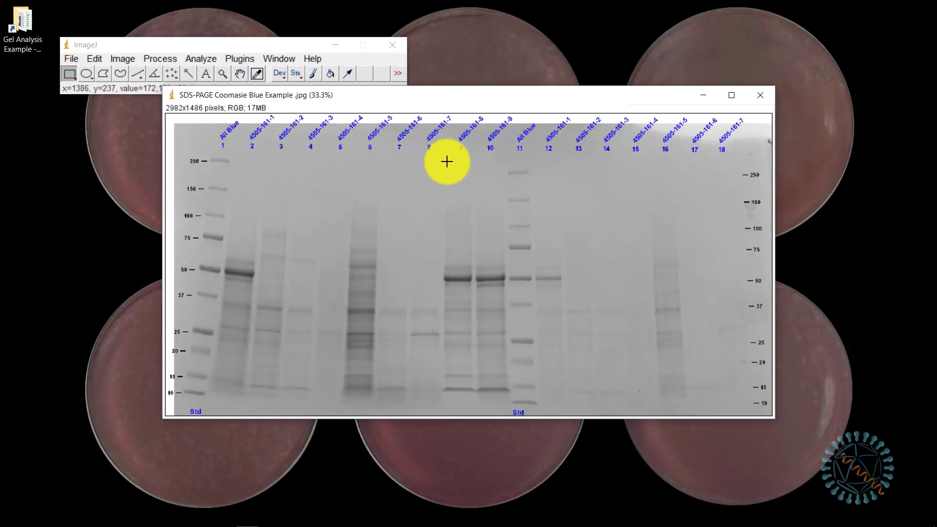
drag(442, 153, 537, 408)
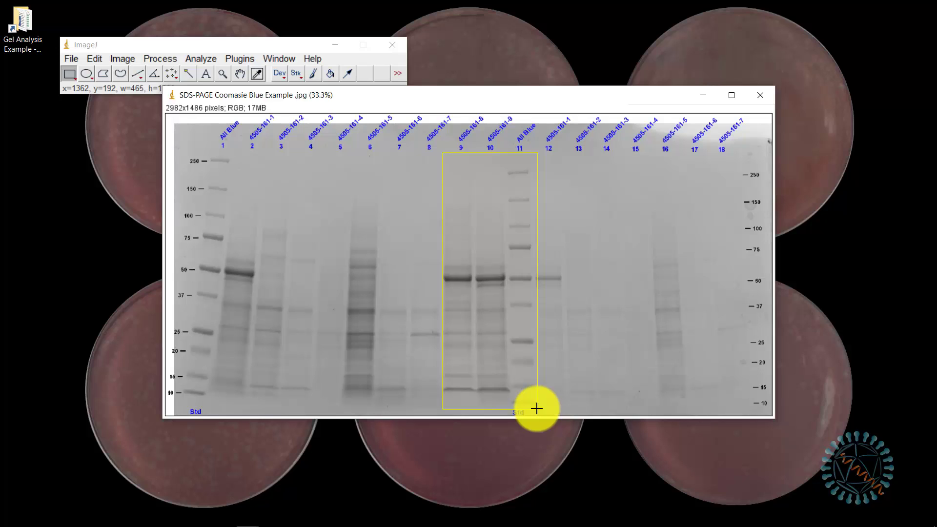
drag(537, 408, 536, 408)
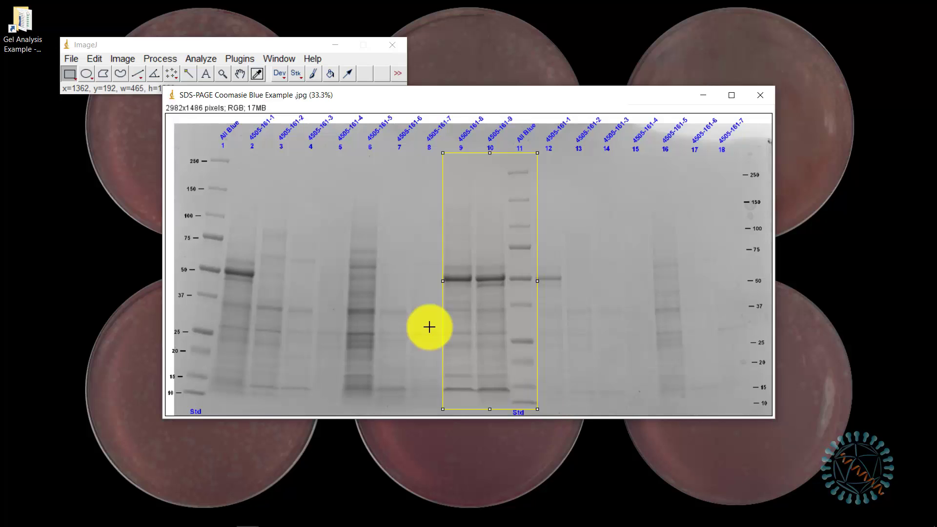
click(128, 59)
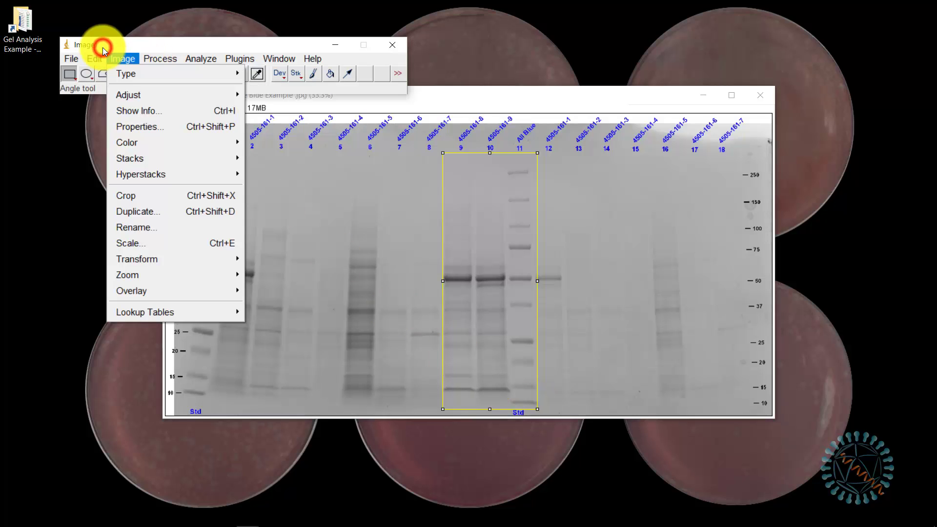
- Crop the gel to the selected lanes and move the cropped window to the left
click(141, 191)
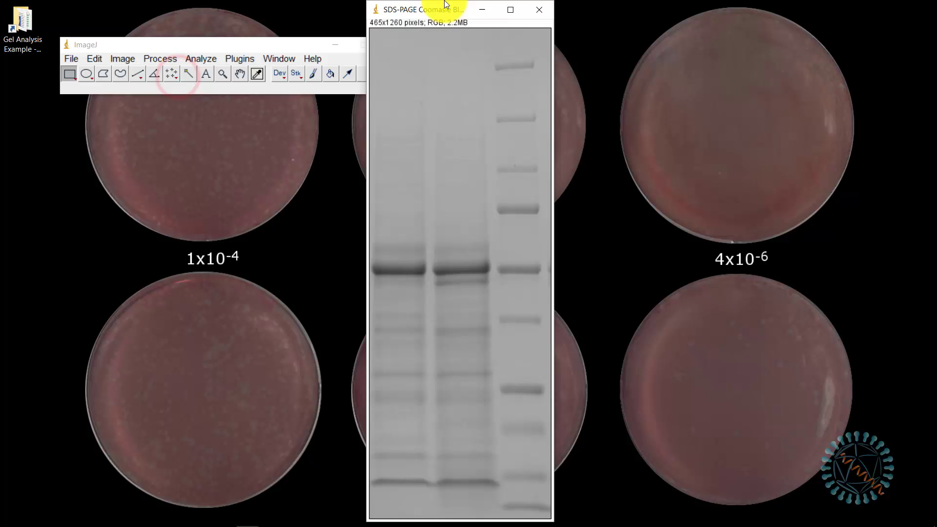
drag(446, 16, 433, 18)
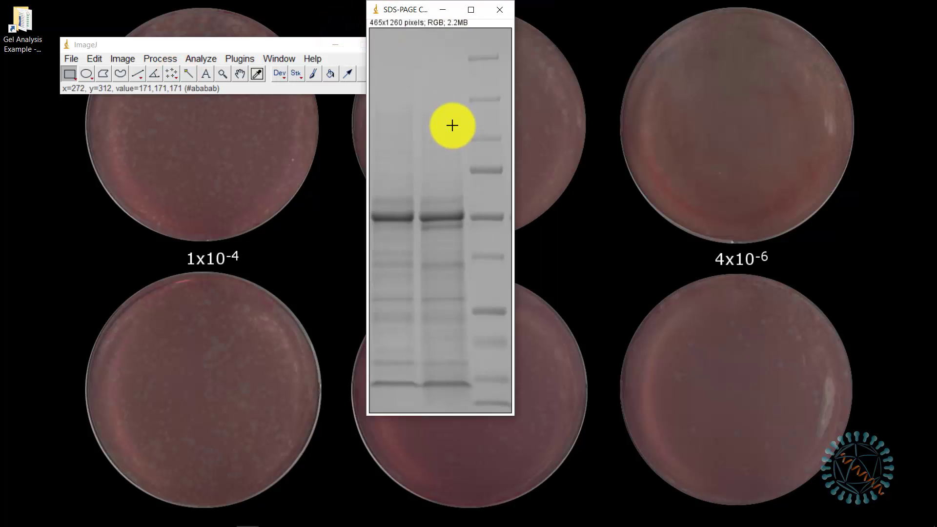
drag(415, 9, 111, 104)
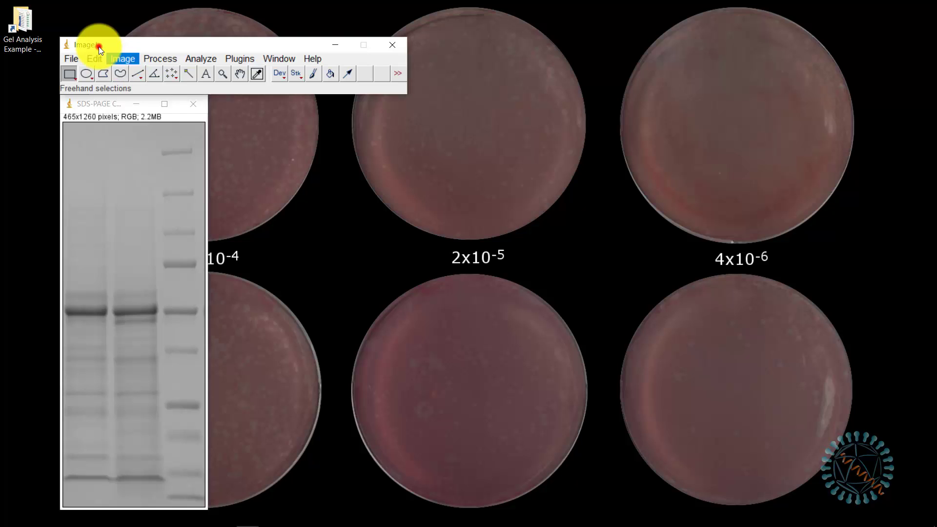
- Flip the cropped gel horizontally so the ladder lane sits on the left
click(123, 59)
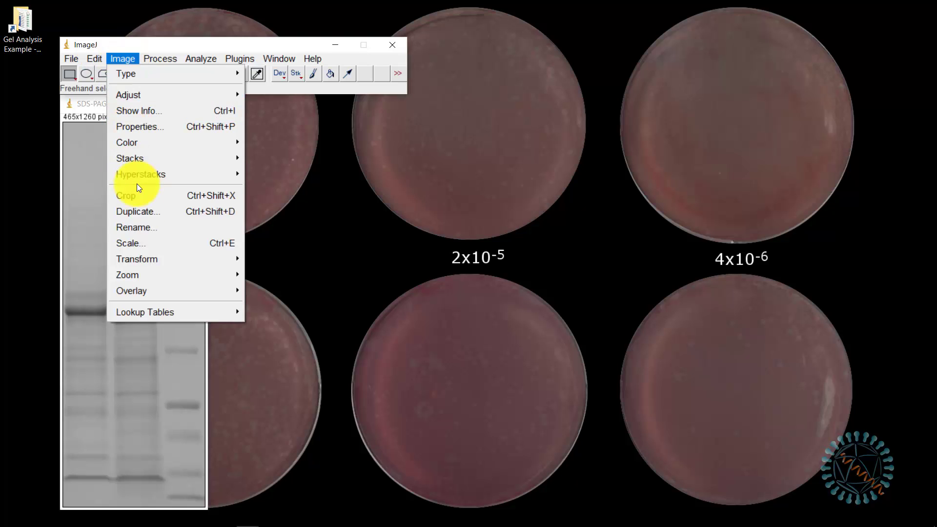
mouse_move(148, 259)
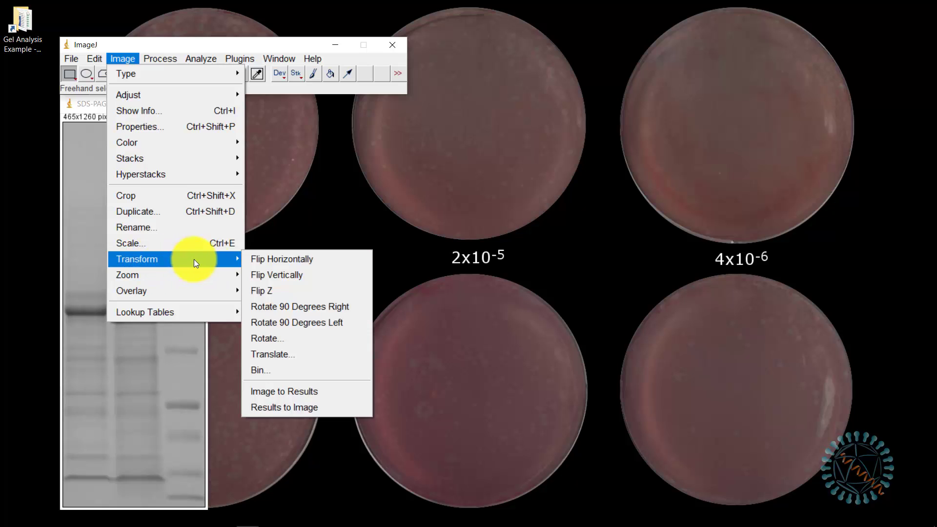
click(262, 260)
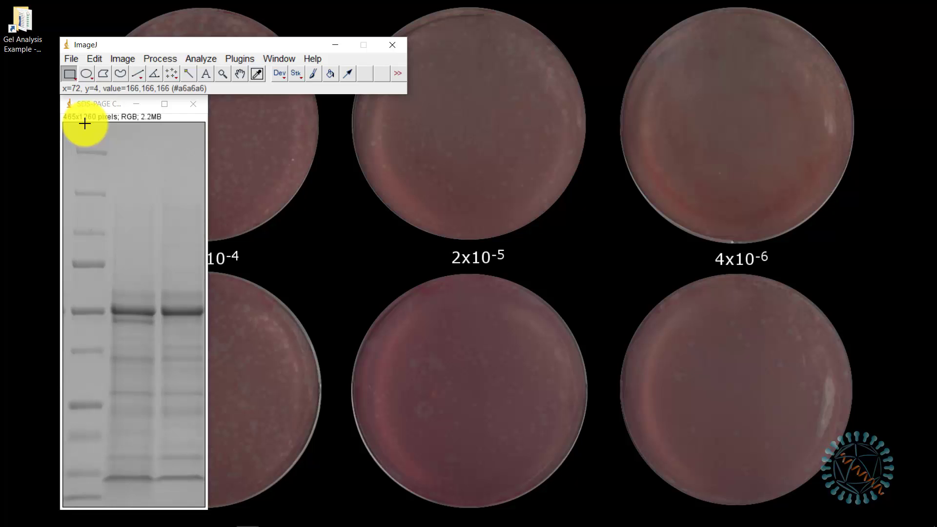
- Select the full ladder lane and mark it as the first gel lane
drag(84, 123, 90, 505)
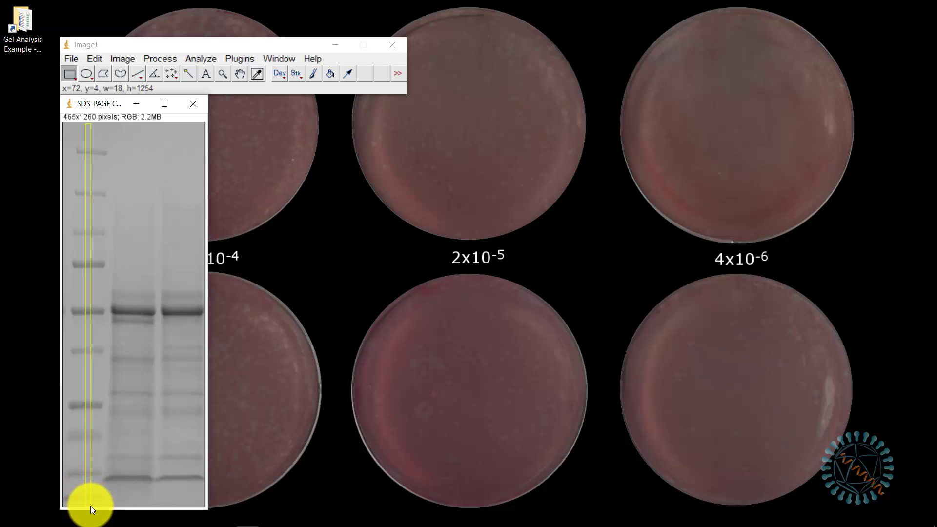
click(200, 60)
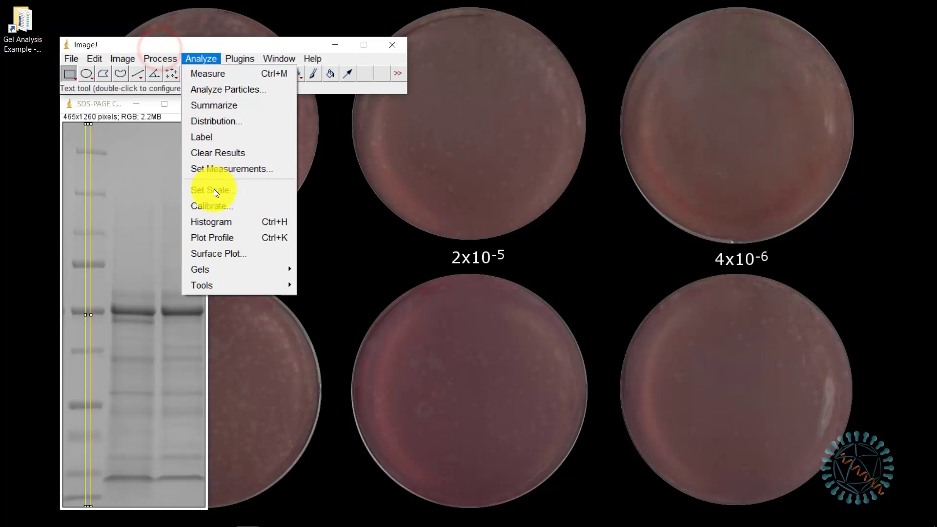
mouse_move(220, 270)
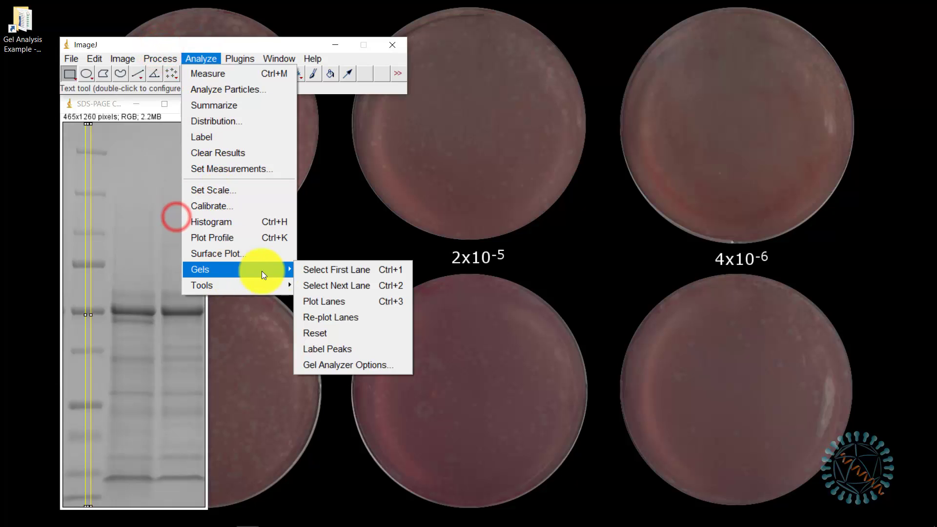
click(320, 271)
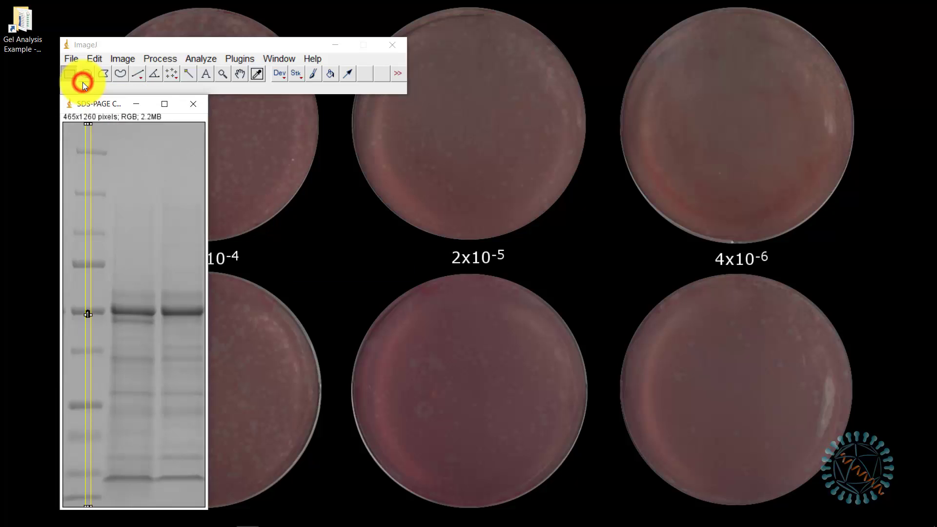
- Slide the lane selection right with arrow keys until it centres on lane 2
key(Right)
key(Right)
key(Right)
key(Right)
key(Right)
key(Right)
key(Right)
key(Right)
key(Right)
key(Right)
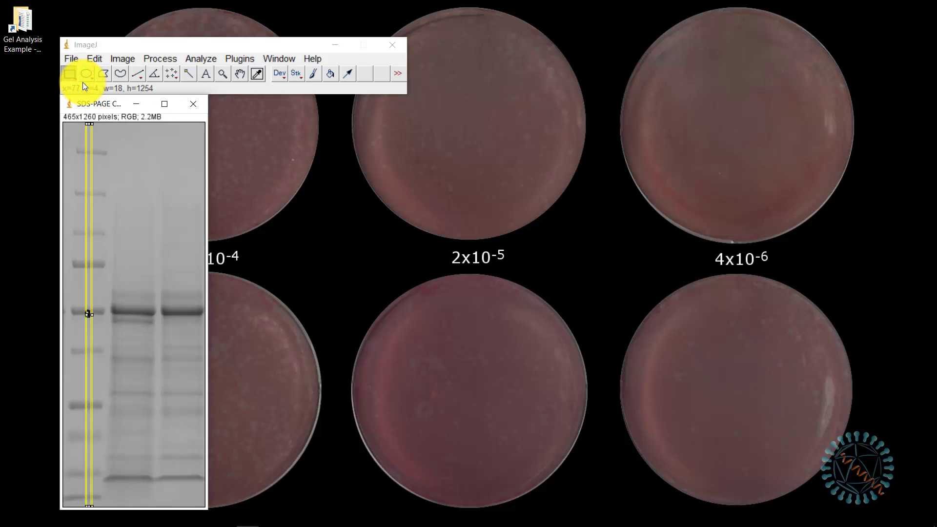
key(Right)
key(Right)
key(Right)
key(Right)
key(Right)
key(Right)
key(Right)
key(Right)
key(Right)
key(Right)
key(Right)
key(Right)
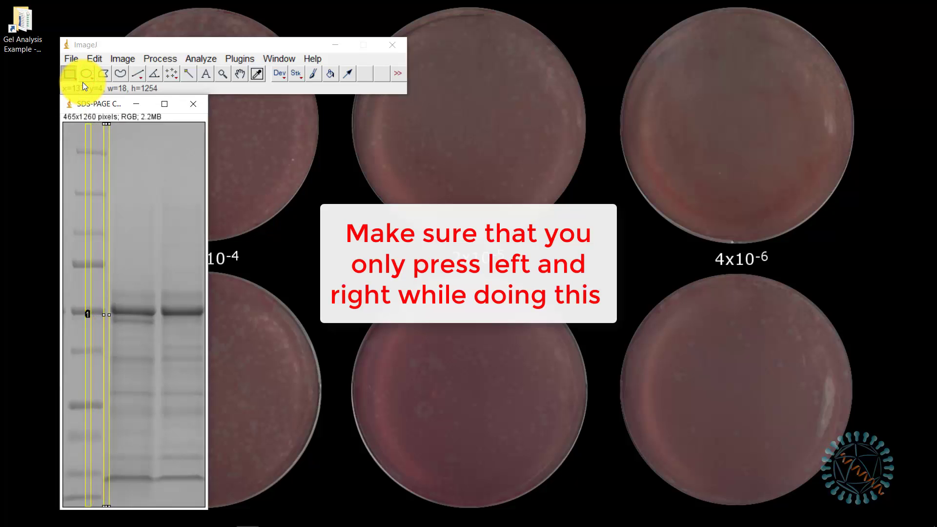
key(Right)
key(Right)
key(Right)
key(Right)
key(Right)
key(Right)
key(Right)
key(Right)
key(Right)
key(Right)
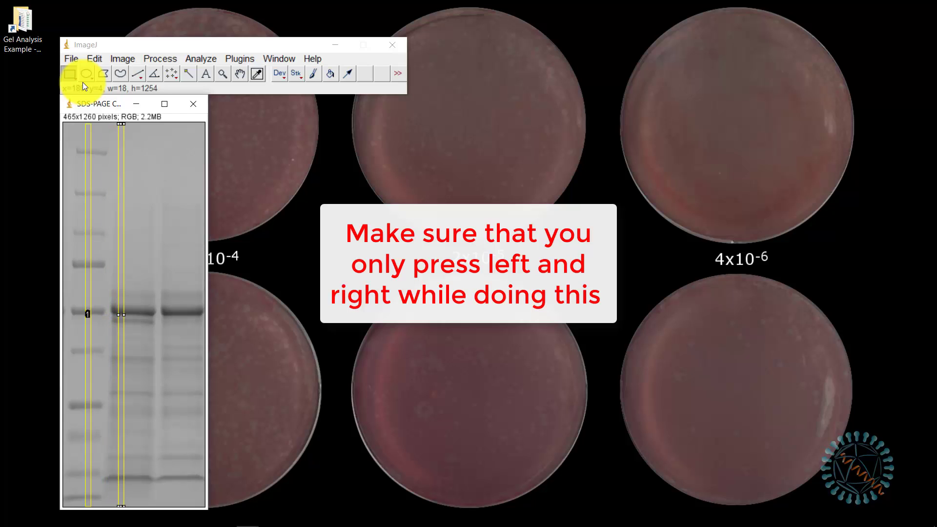
key(Right)
key(Right)
key(Right)
key(Right)
key(Right)
key(Right)
key(Right)
key(Right)
key(Right)
key(Right)
key(Right)
key(Right)
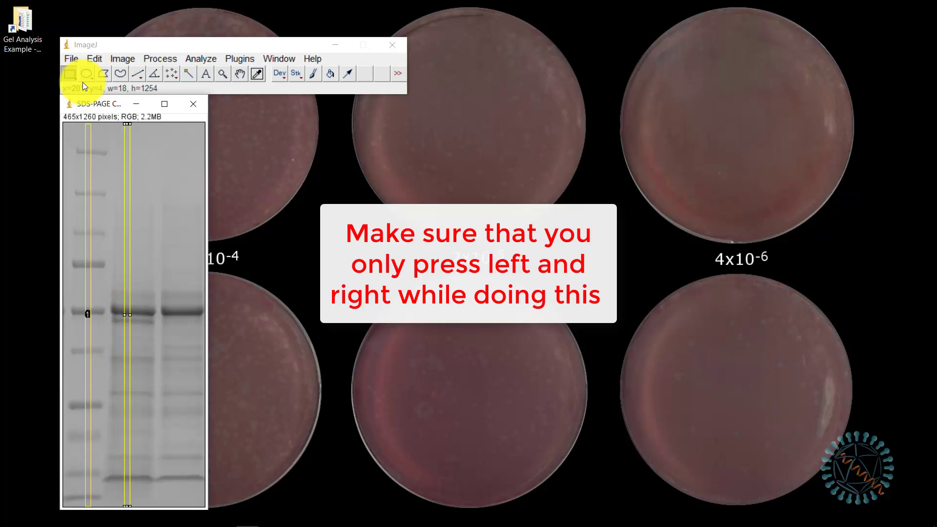
key(Right)
key(Right)
key(Right)
key(Left)
key(Left)
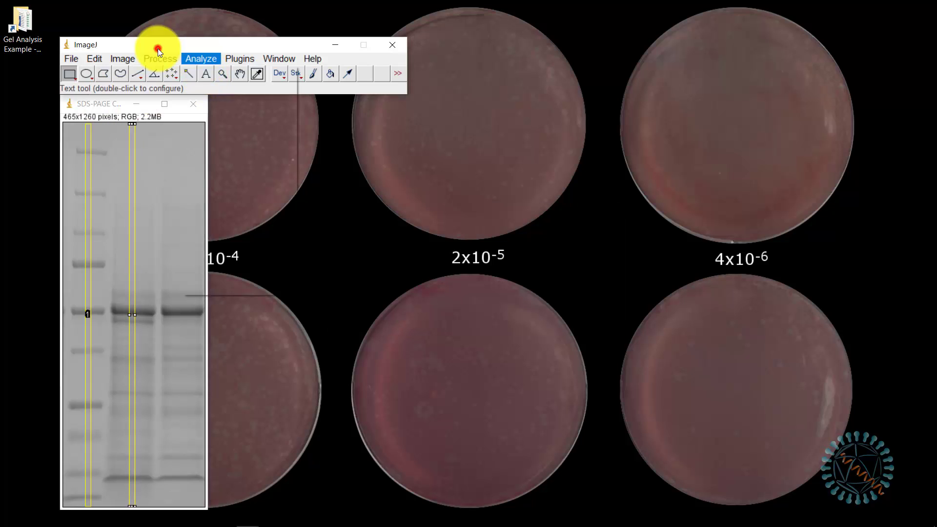
- Mark lane 2, shift the selection onto lane 3, and mark it as the next lane
click(202, 59)
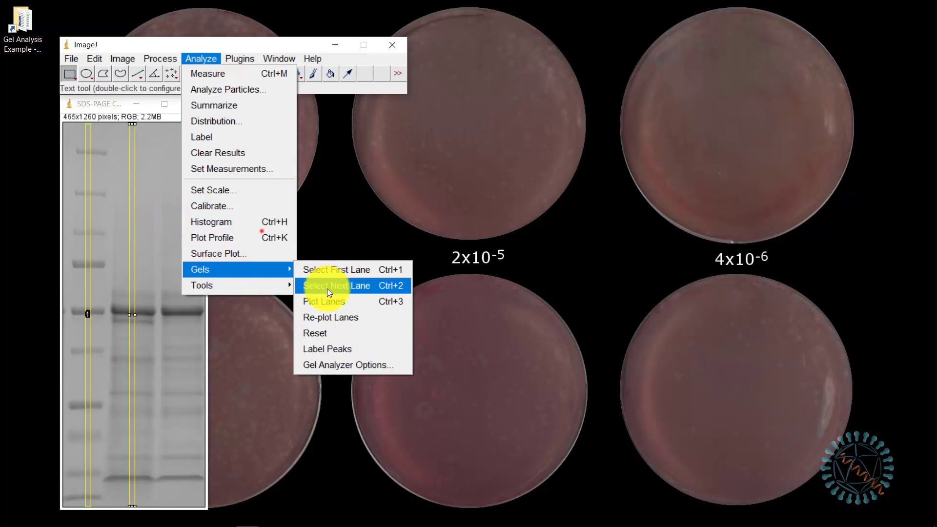
key(Return)
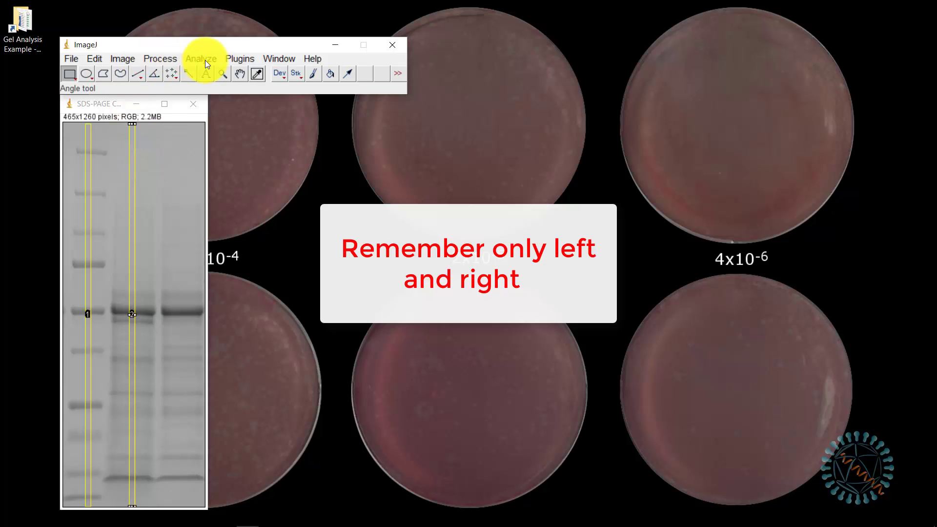
key(Right)
key(Right)
key(Right)
key(Right)
key(Right)
key(Right)
key(Right)
key(Right)
key(Right)
key(Right)
key(Right)
key(Right)
key(Right)
key(Right)
key(Right)
key(Right)
key(Right)
key(Right)
key(Right)
key(Right)
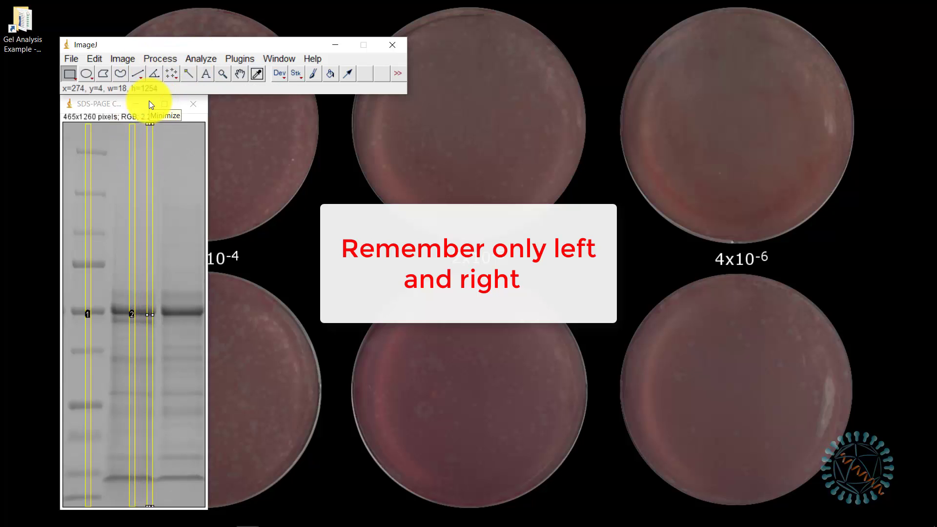
key(Right)
key(Right)
key(Right)
key(Right)
key(Right)
key(Right)
key(Right)
key(Right)
key(Right)
key(Right)
key(Right)
key(Right)
key(Right)
key(Right)
key(Right)
key(Right)
key(Right)
key(Right)
key(Right)
key(Right)
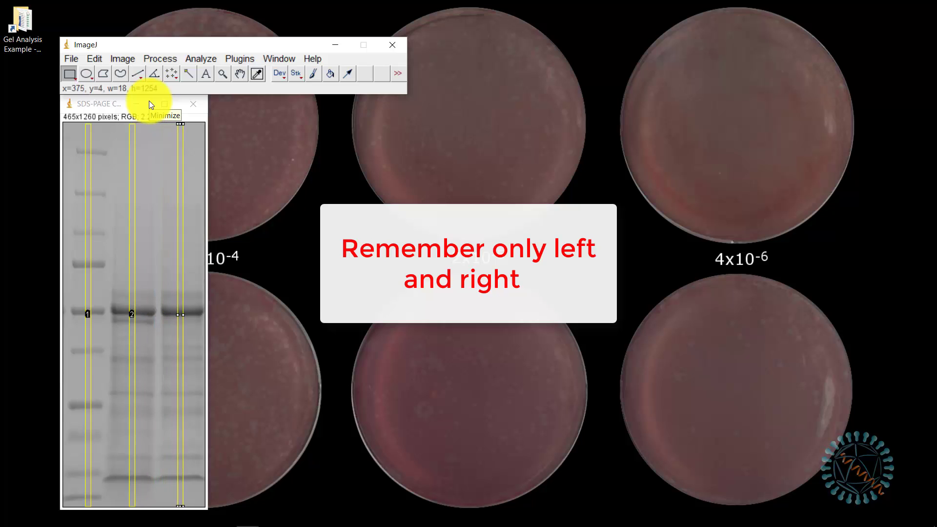
key(Right)
key(Right)
key(Right)
key(Right)
key(Right)
key(Right)
key(Right)
key(Right)
key(Right)
key(Right)
click(201, 59)
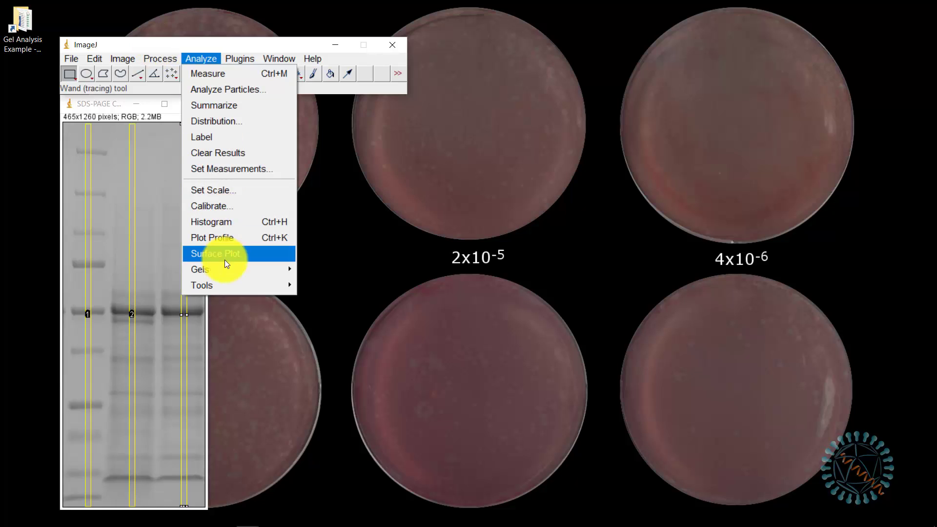
mouse_move(249, 270)
click(336, 285)
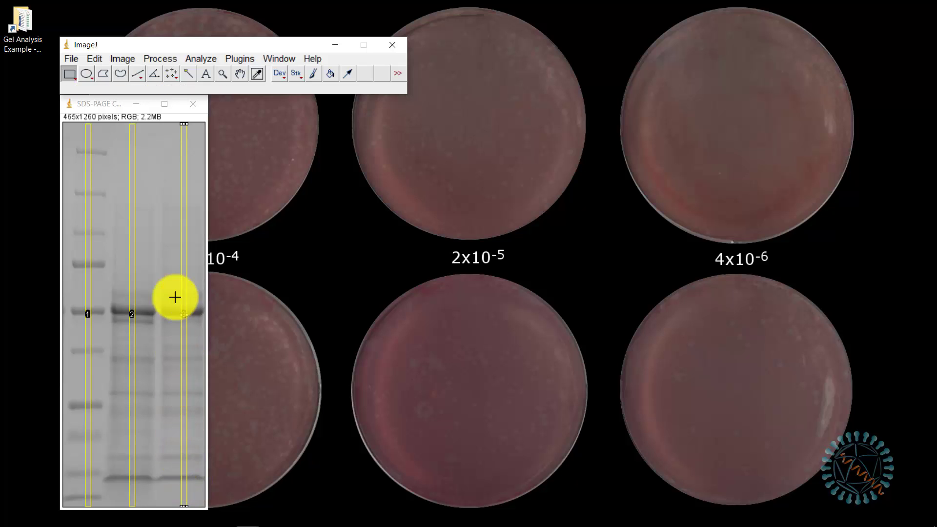
- Plot the intensity profiles of the three marked lanes and arrange the plot and gel windows
click(198, 58)
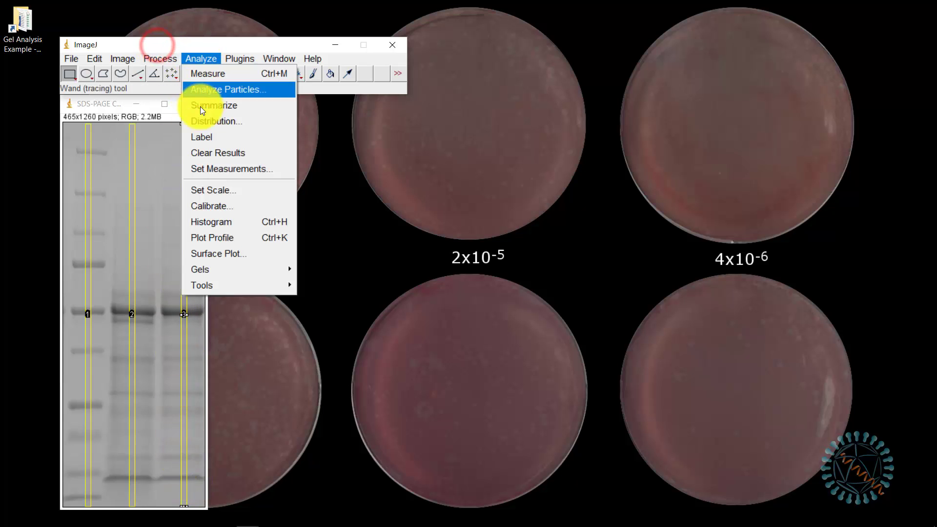
mouse_move(210, 272)
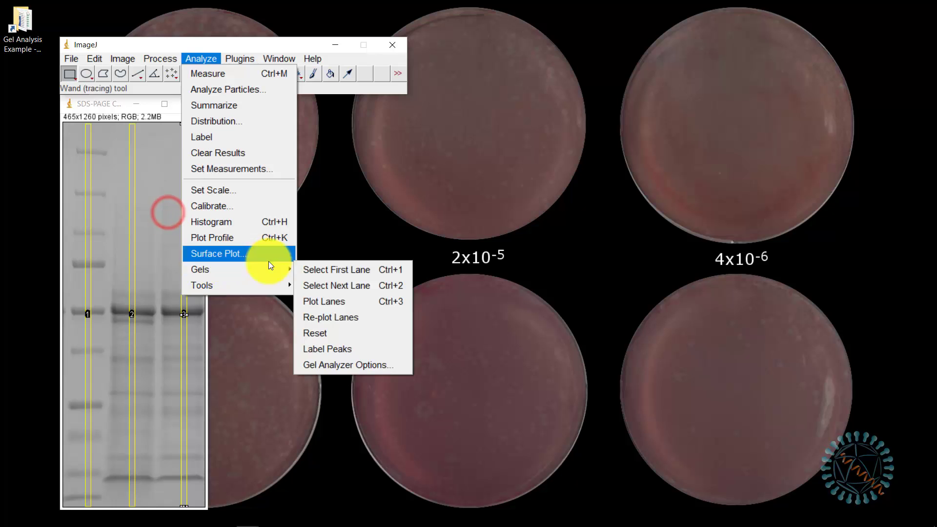
click(255, 239)
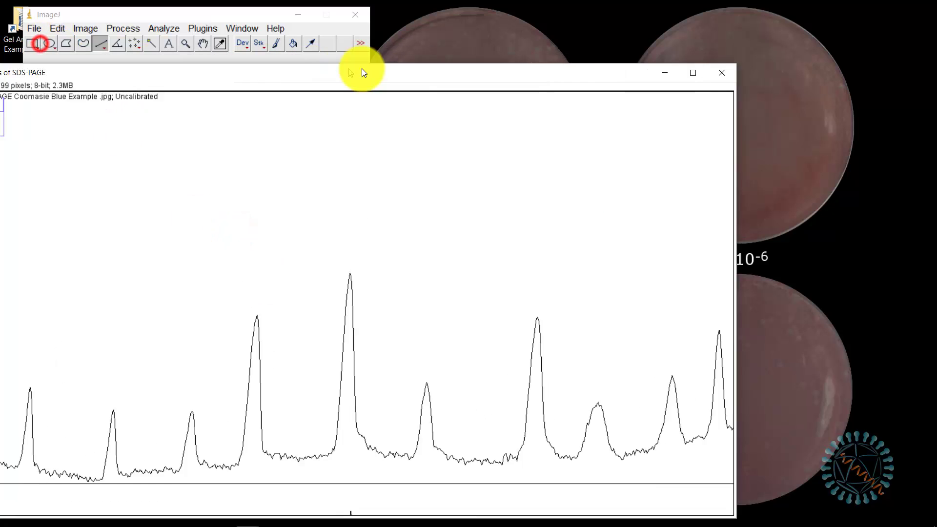
drag(362, 69, 546, 70)
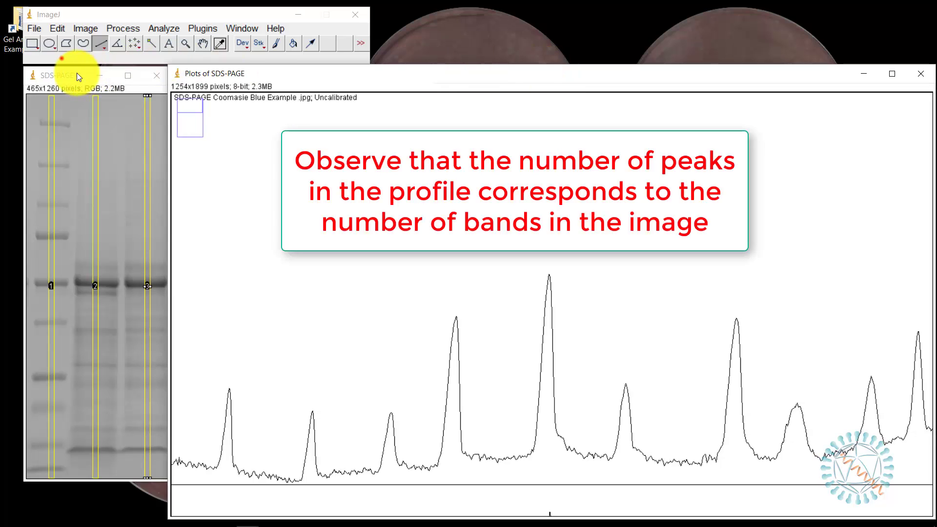
drag(116, 73, 106, 73)
click(274, 71)
drag(274, 71, 270, 72)
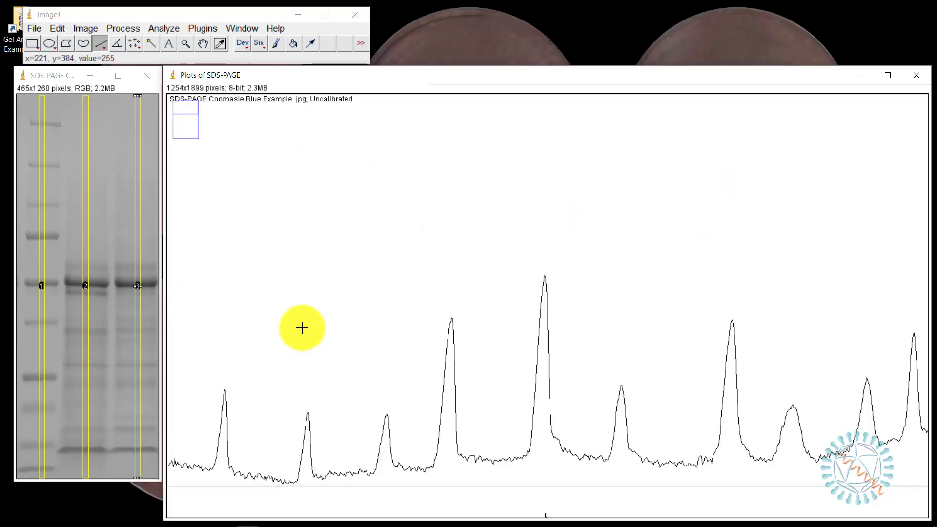
- Browse the lane profiles with scrolling and the Hand tool, then minimize the plot window
scroll(300, 323, down, 4)
scroll(298, 320, down, 10)
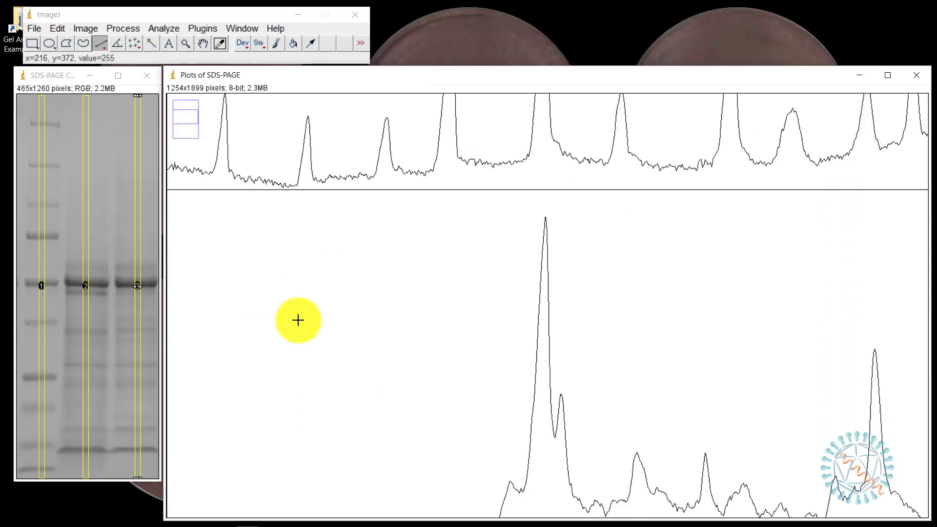
scroll(298, 320, down, 10)
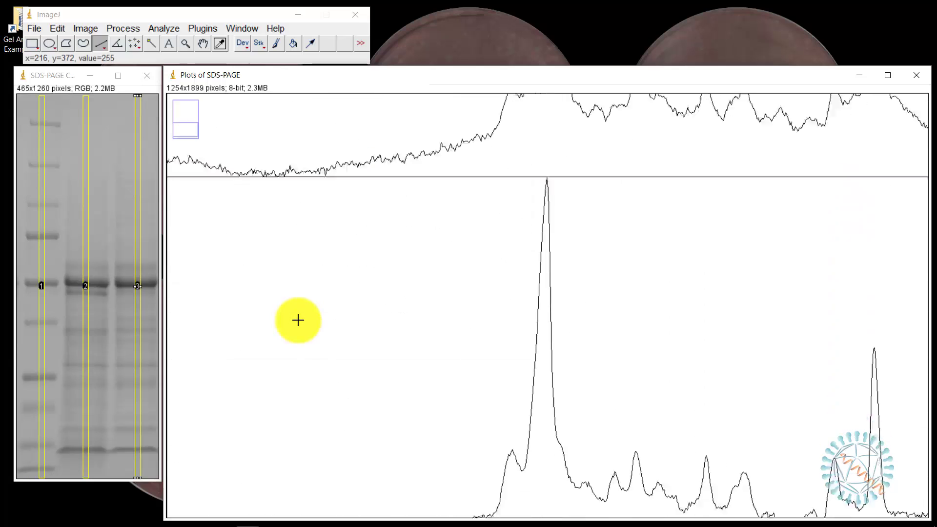
click(204, 44)
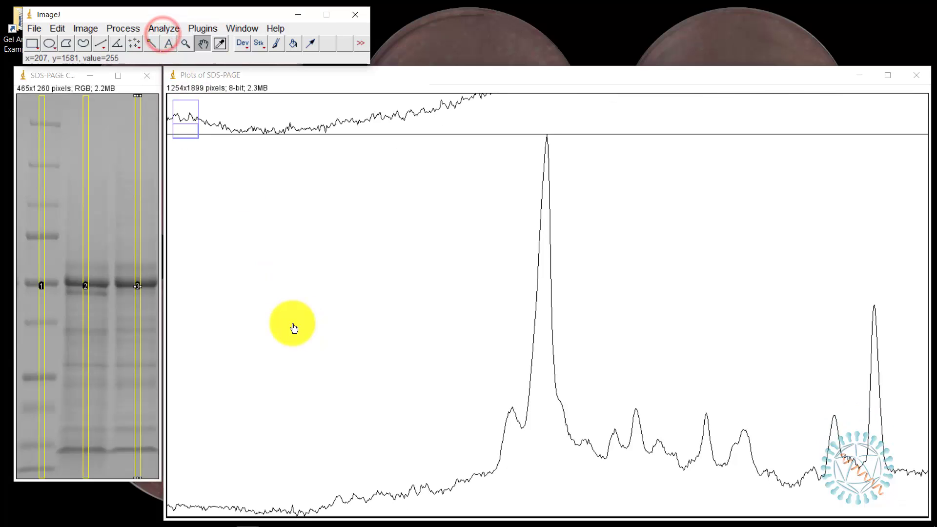
mouse_move(293, 326)
mouse_down()
mouse_move(303, 279)
mouse_move(287, 228)
mouse_move(295, 331)
mouse_up()
drag(297, 159, 293, 404)
drag(164, 325, 17, 324)
click(850, 88)
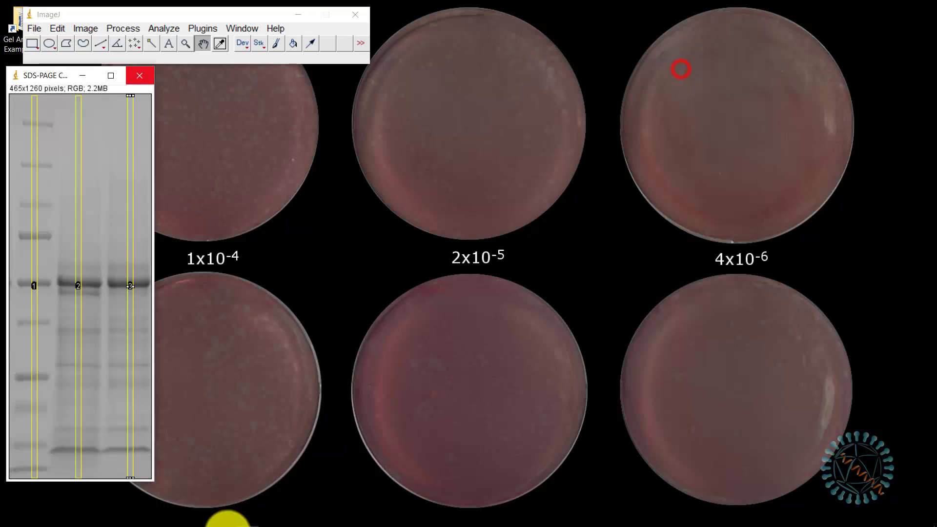
- Restore the Plots window and select the Multi-point tool
mouse_move(246, 499)
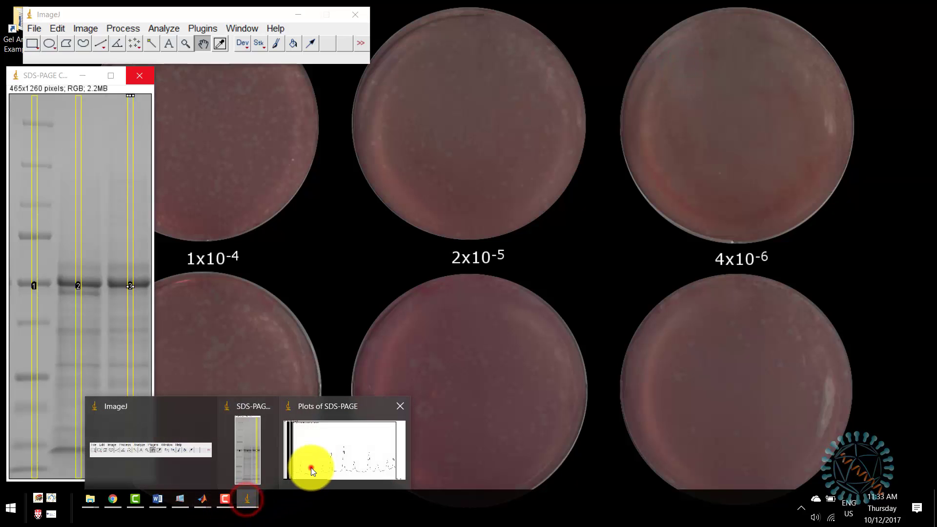
click(311, 468)
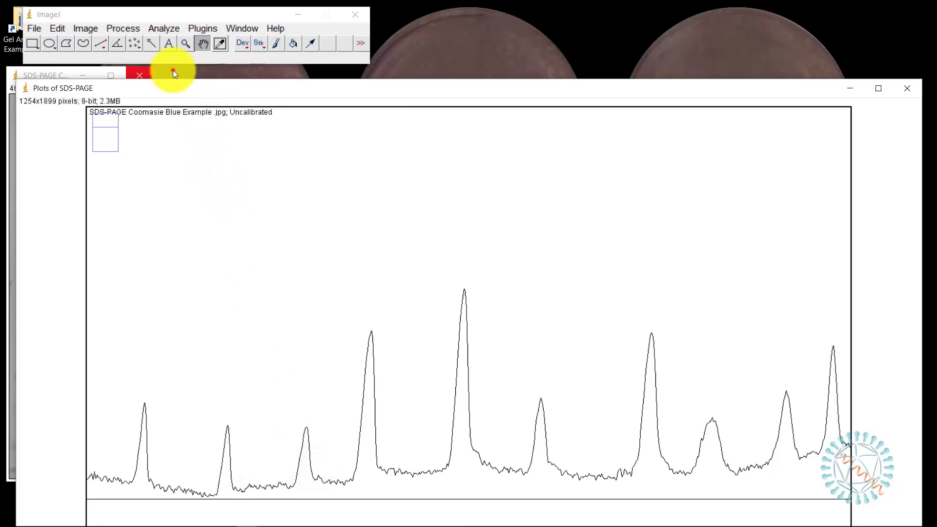
click(135, 45)
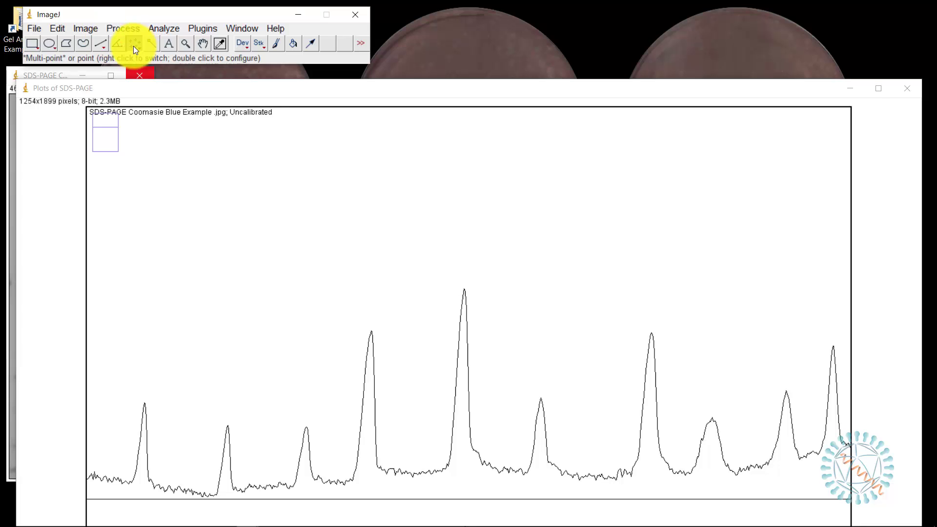
- Mark the tips of the ten ladder-lane peaks plus the running front with points
click(145, 404)
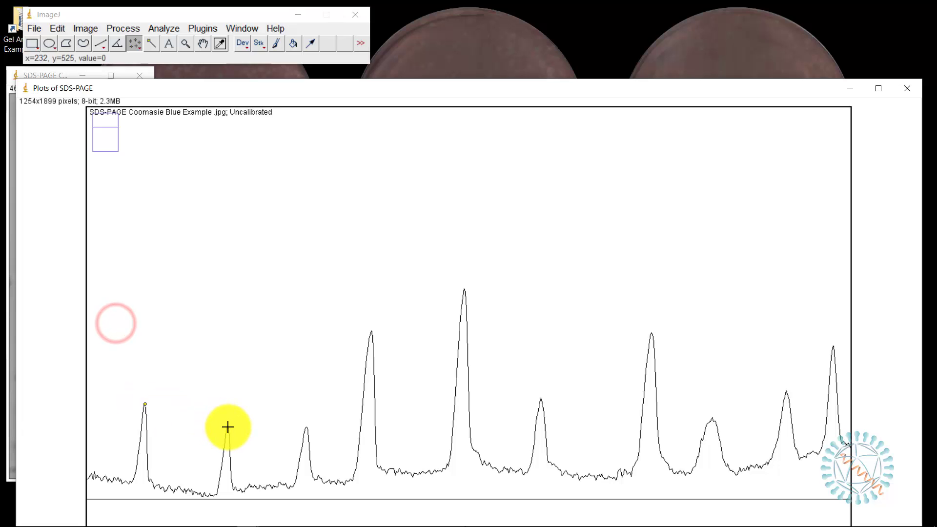
click(228, 427)
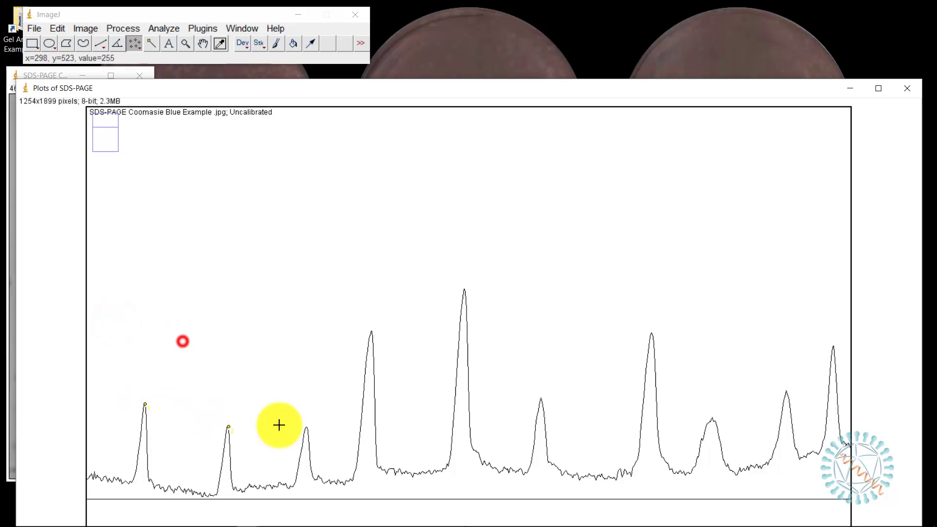
click(307, 428)
click(372, 333)
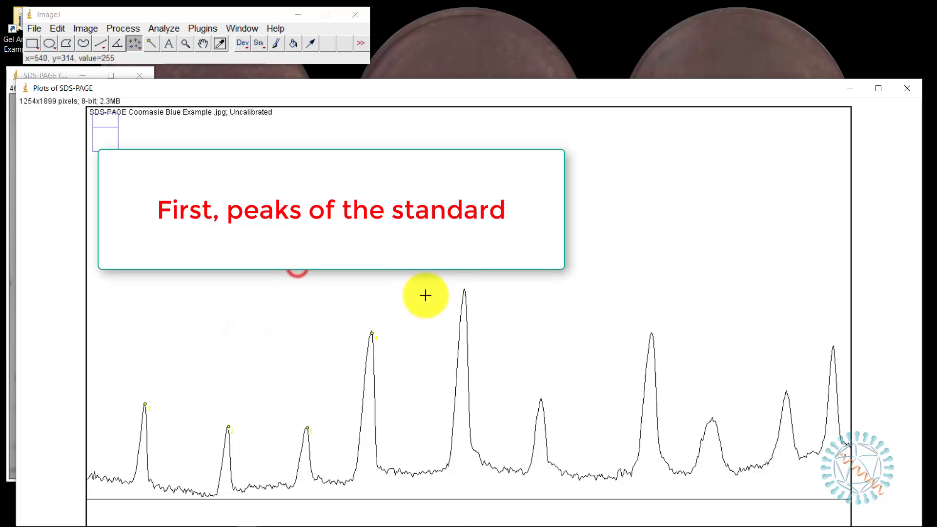
click(464, 290)
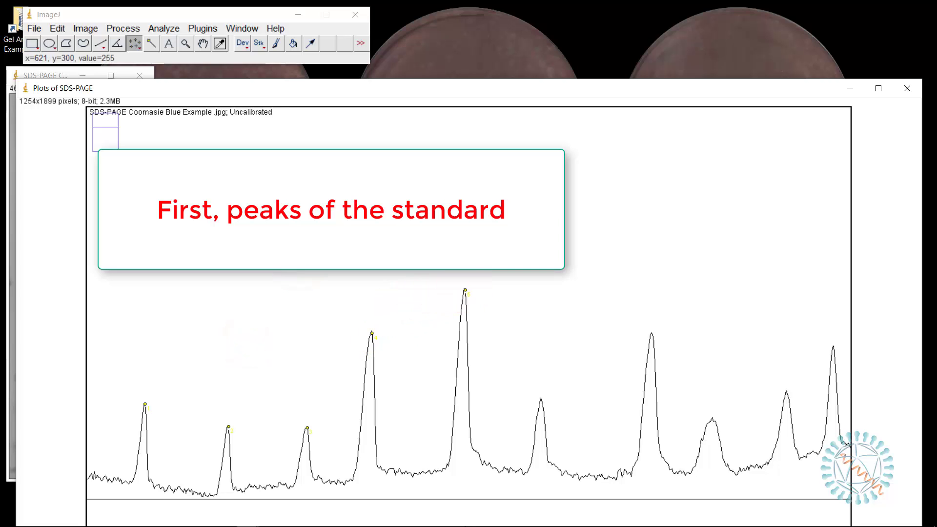
click(541, 399)
click(652, 335)
click(712, 419)
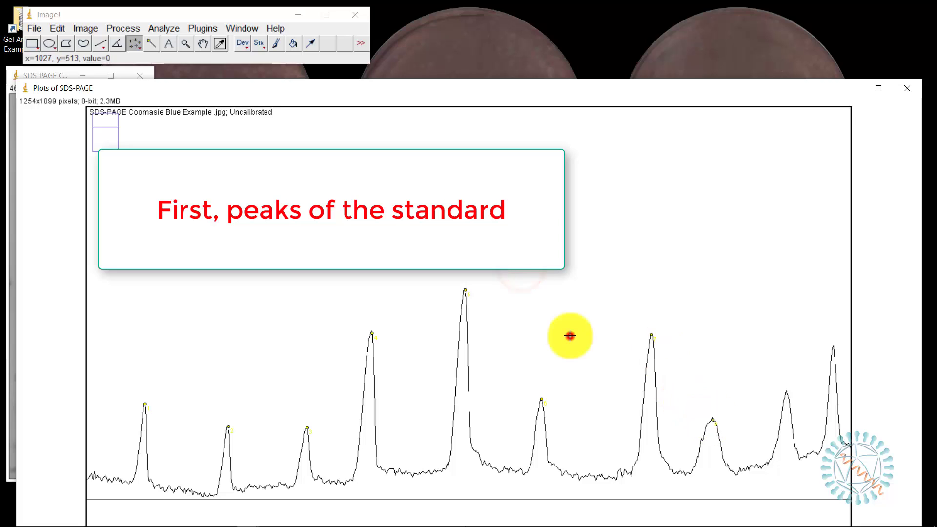
click(787, 391)
click(833, 347)
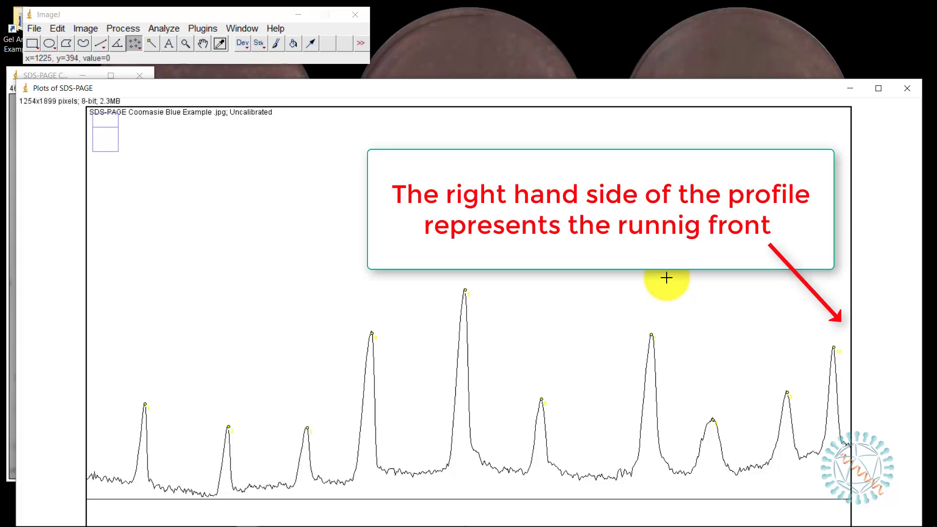
click(850, 347)
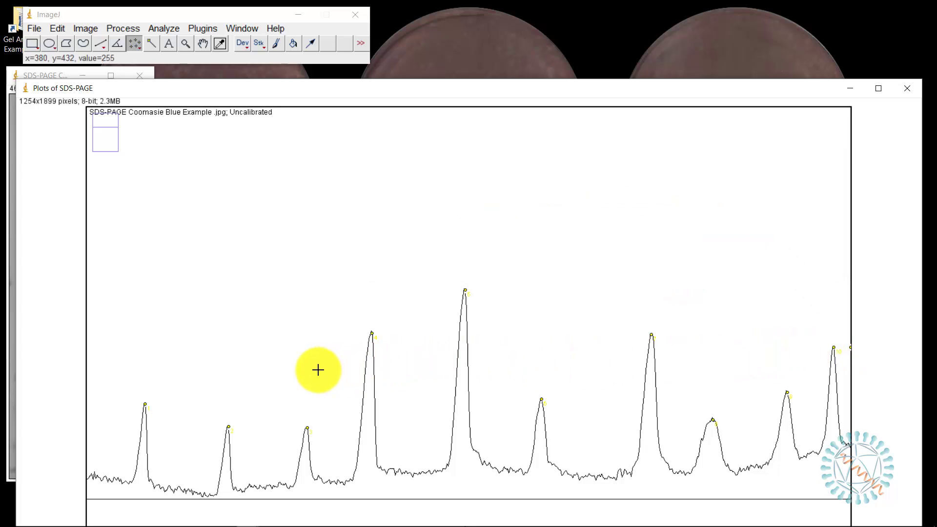
- Mark the tallest and right-hand peaks of the lane 2 profile and the main and small right-hand peaks of lane 3
scroll(318, 371, down, 4)
scroll(443, 362, down, 5)
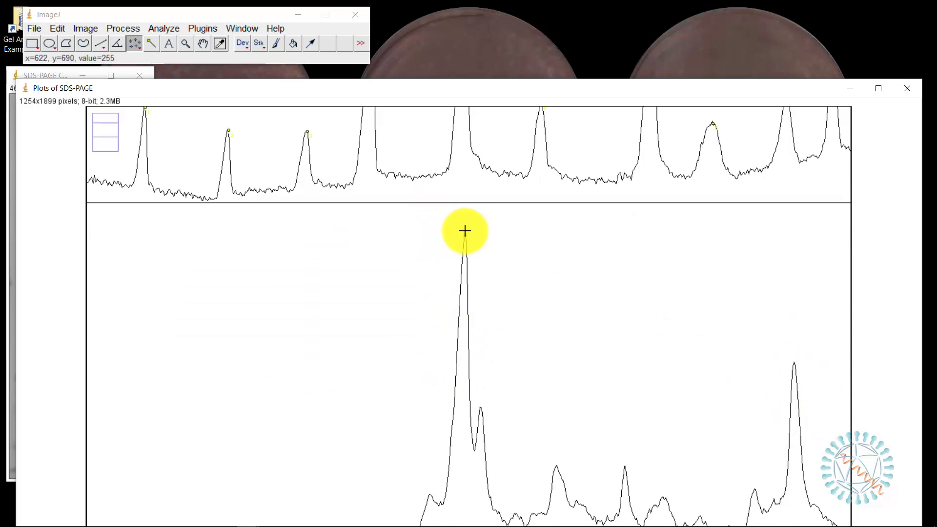
click(371, 184)
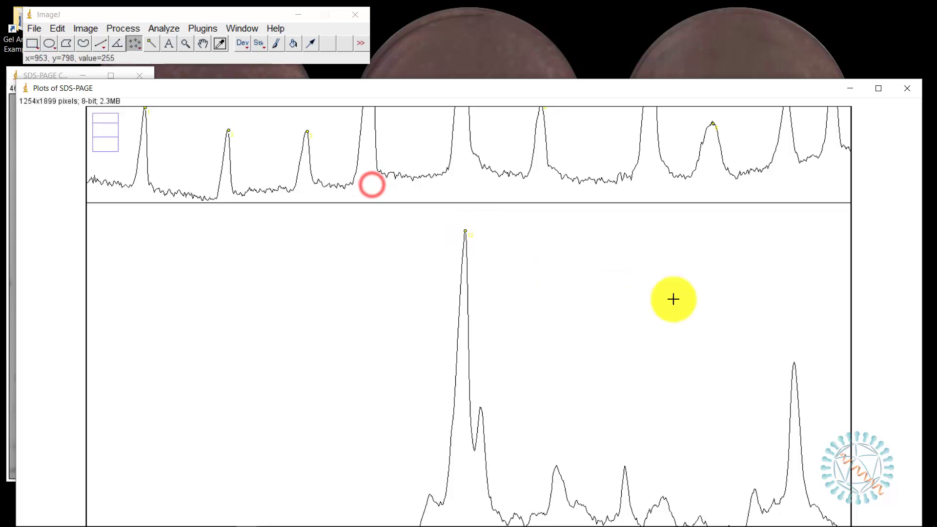
click(794, 364)
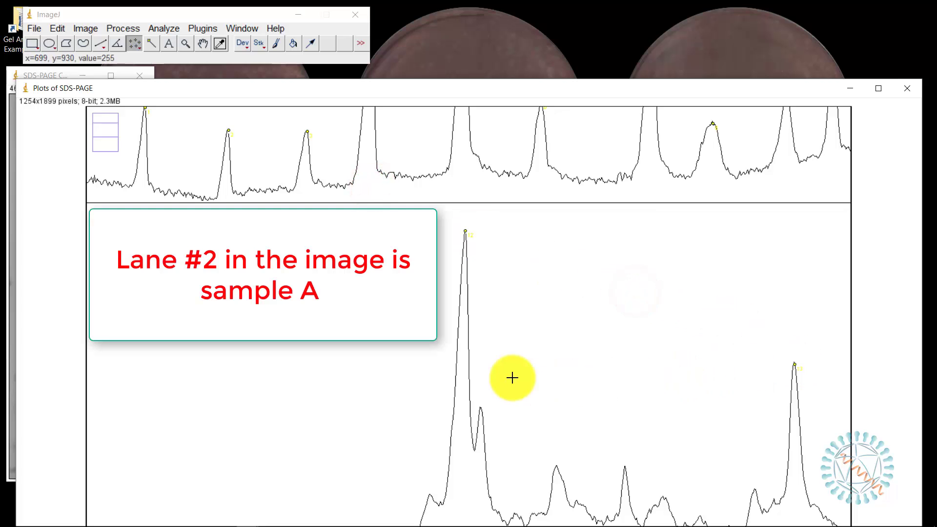
scroll(512, 377, down, 10)
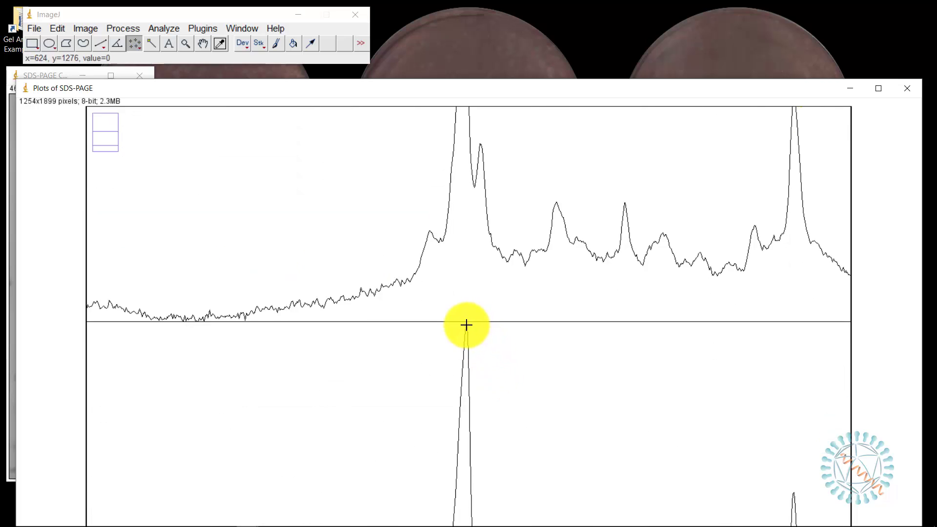
click(466, 325)
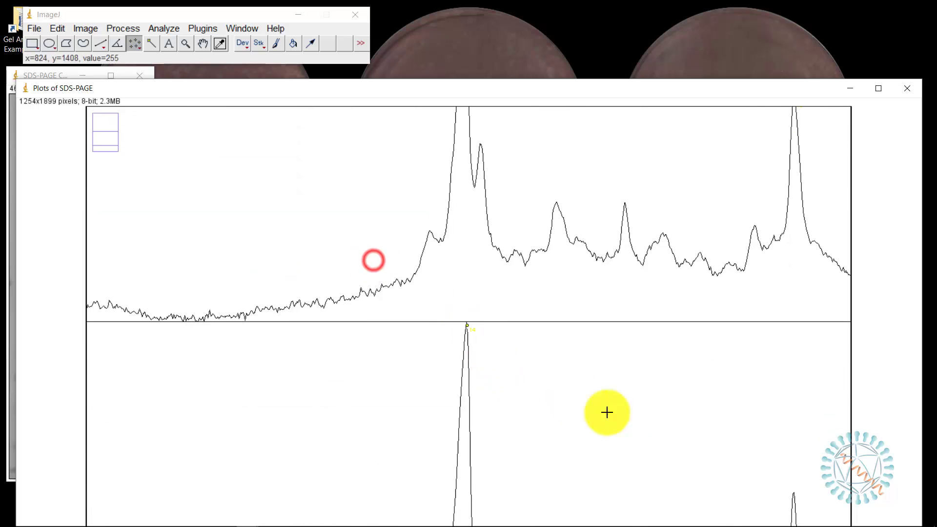
click(793, 493)
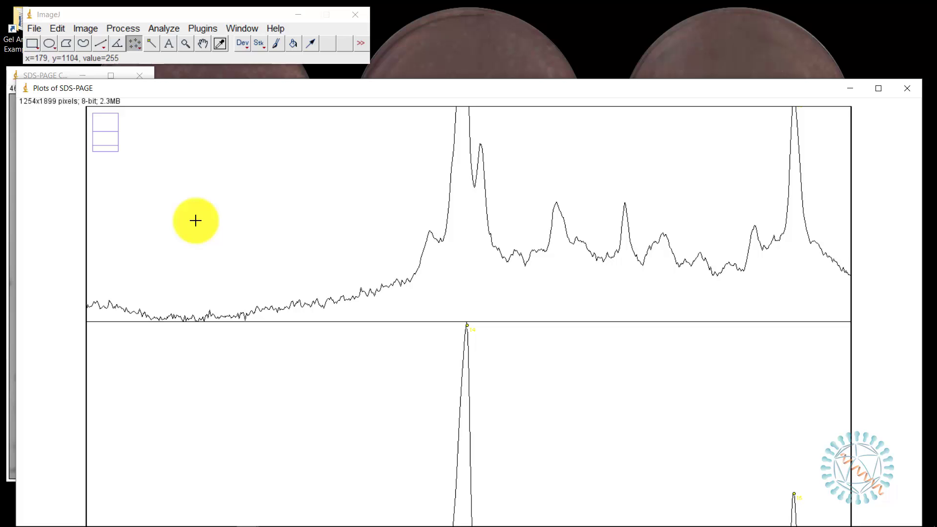
- Measure the positions of all marked peaks into a Results table and move it aside
click(164, 28)
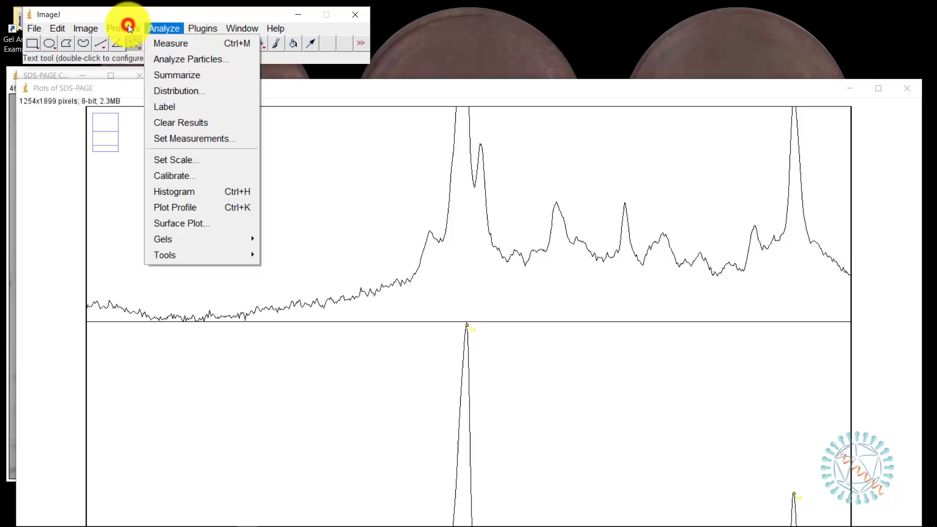
click(168, 43)
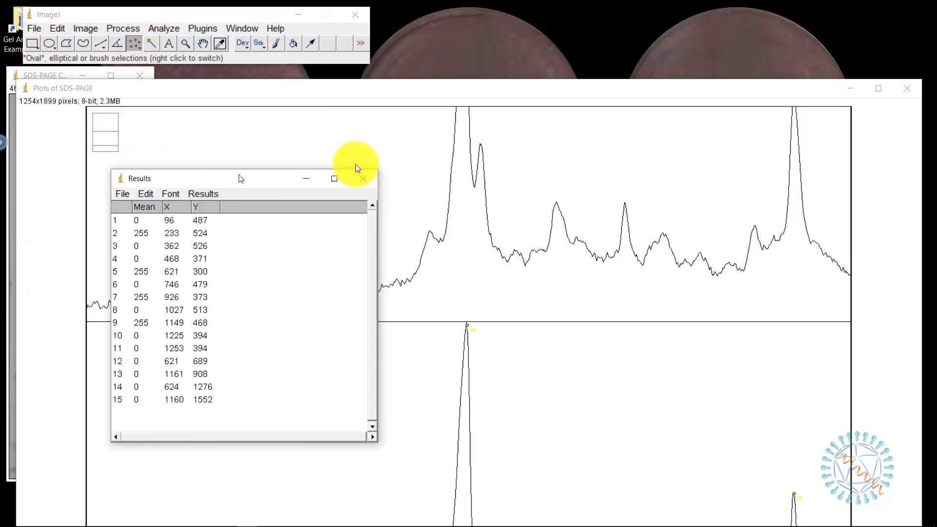
drag(324, 170, 659, 39)
- Reposition, zoom and enlarge the Plots window beside the gel image so both profiles show
drag(36, 88, 429, 230)
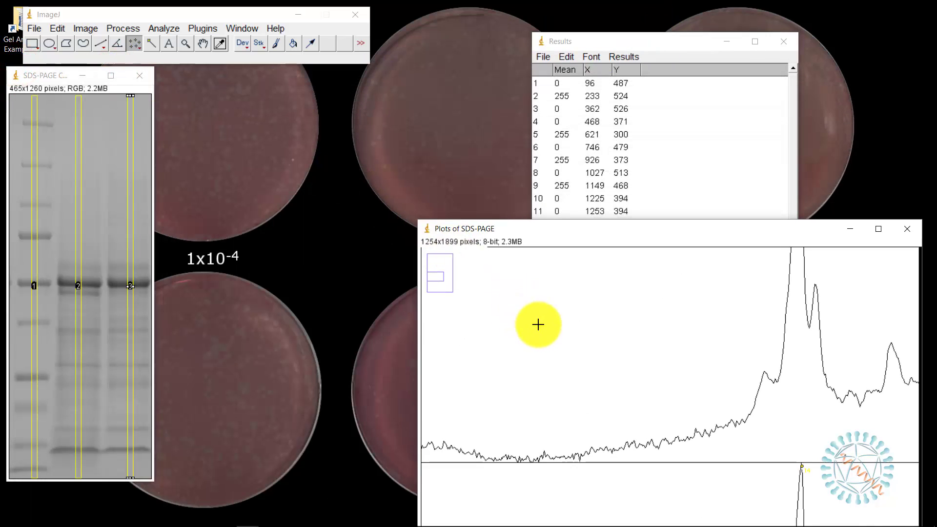
key(minus)
key(minus)
key(plus)
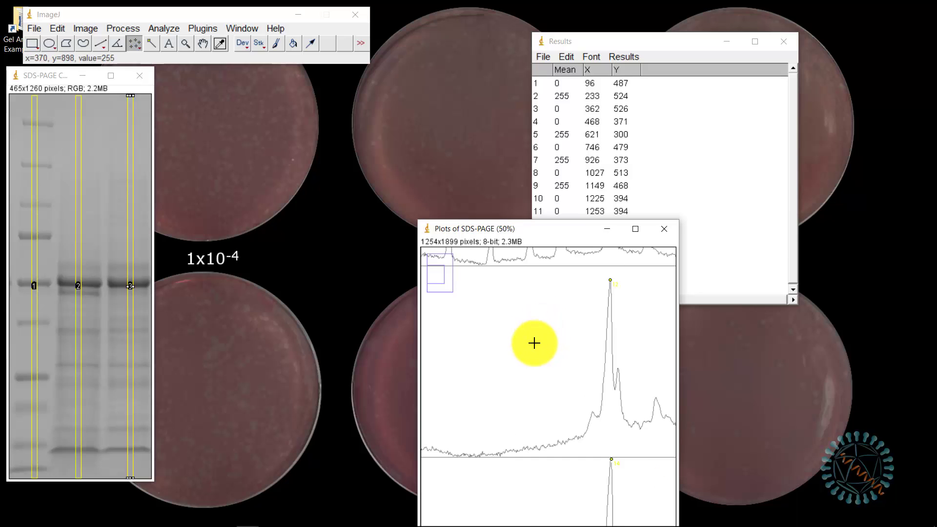
scroll(528, 293, up, 2)
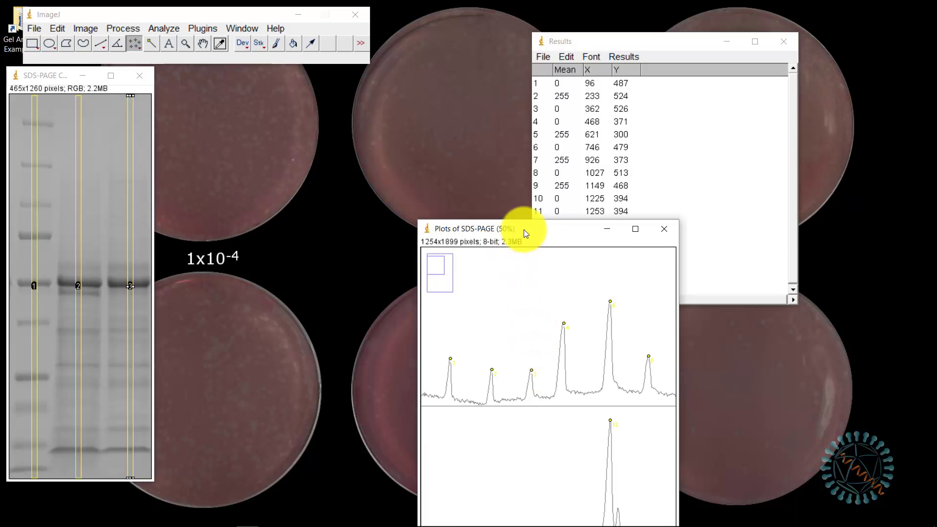
drag(529, 229, 293, 103)
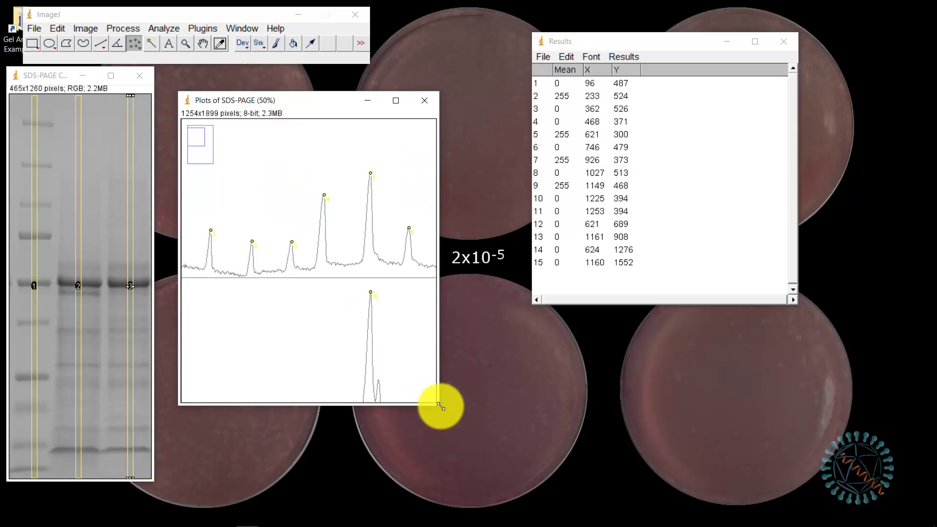
drag(439, 407, 525, 481)
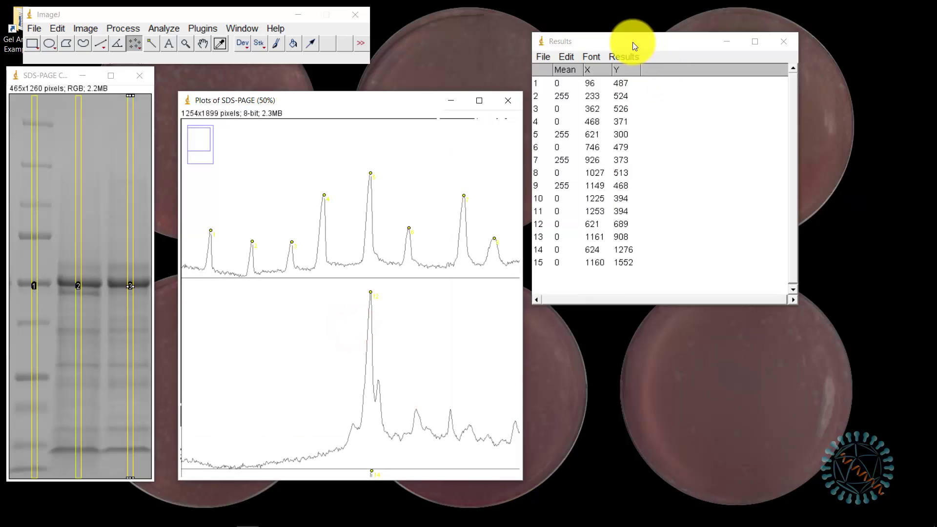
- Move the Results table down so it sits level with the profile plots
drag(633, 45, 630, 103)
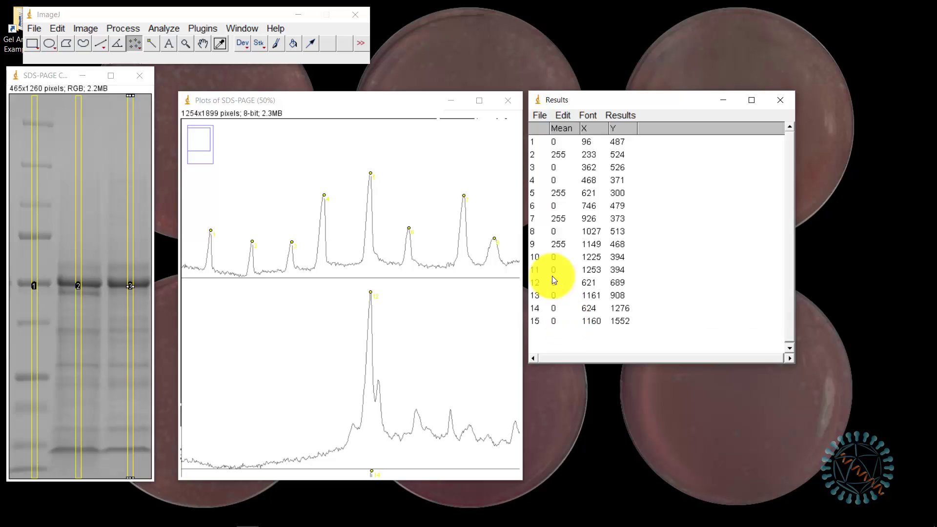
- Select and copy all 15 Results rows, then open the Gel Analysis Example folder
click(564, 115)
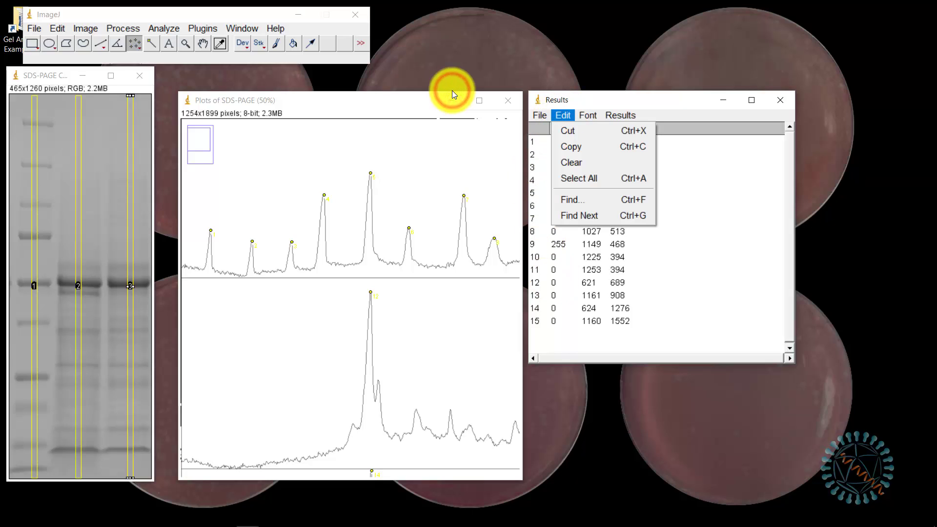
key(Return)
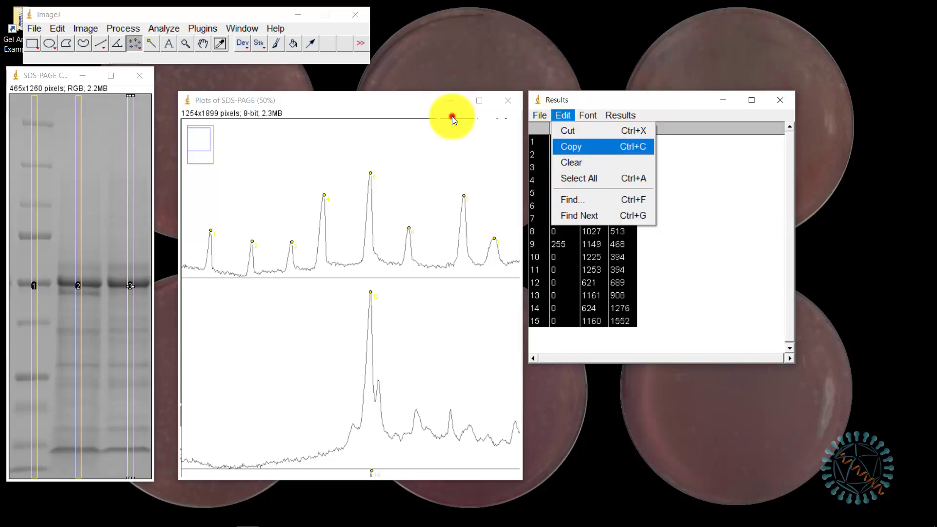
click(571, 146)
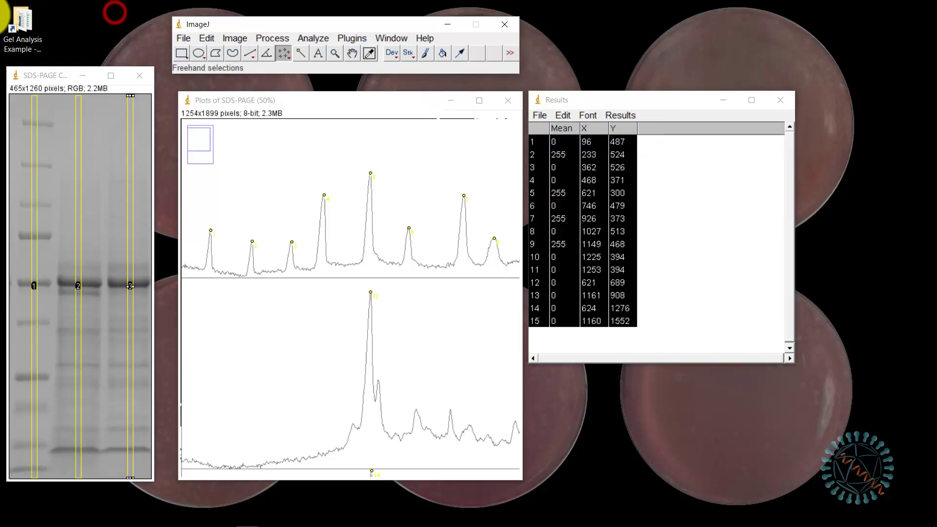
click(21, 19)
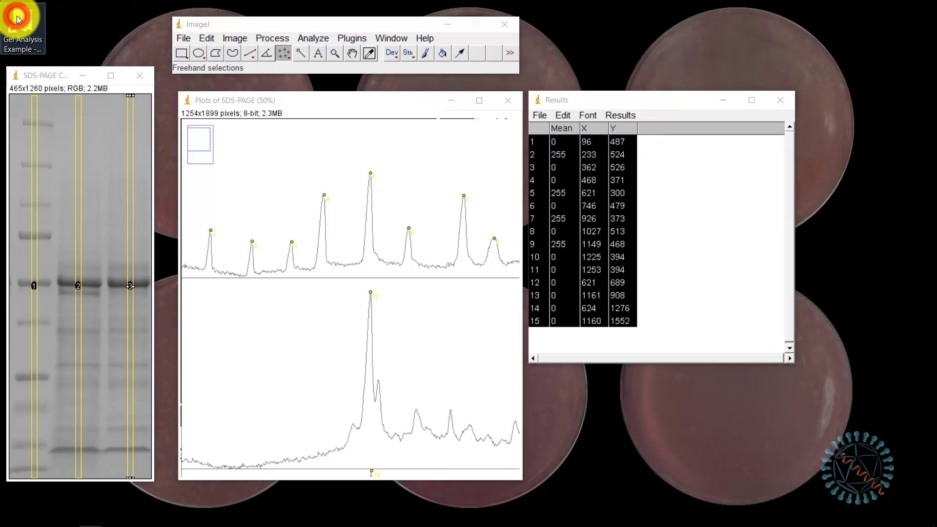
- Open MW analysis Template.xlsx from the Gel Analysis Example folder in Excel
drag(176, 189, 406, 29)
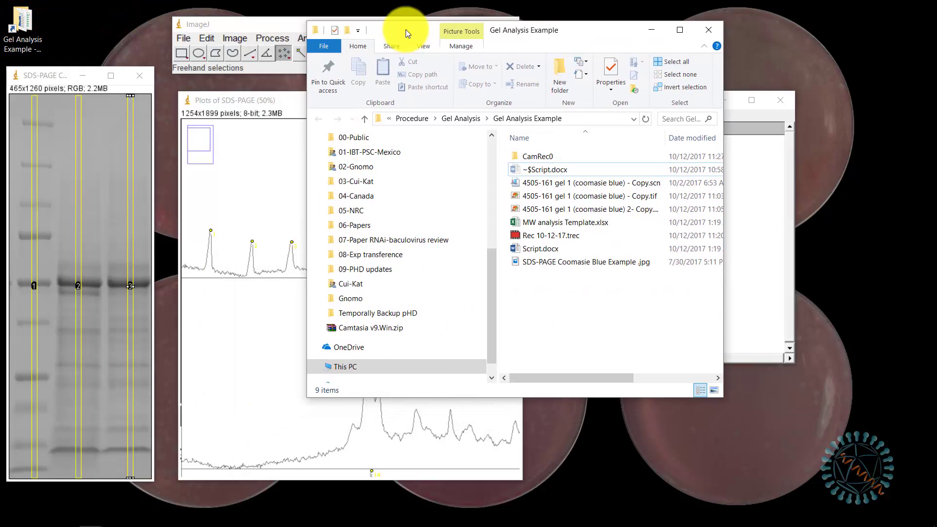
click(542, 221)
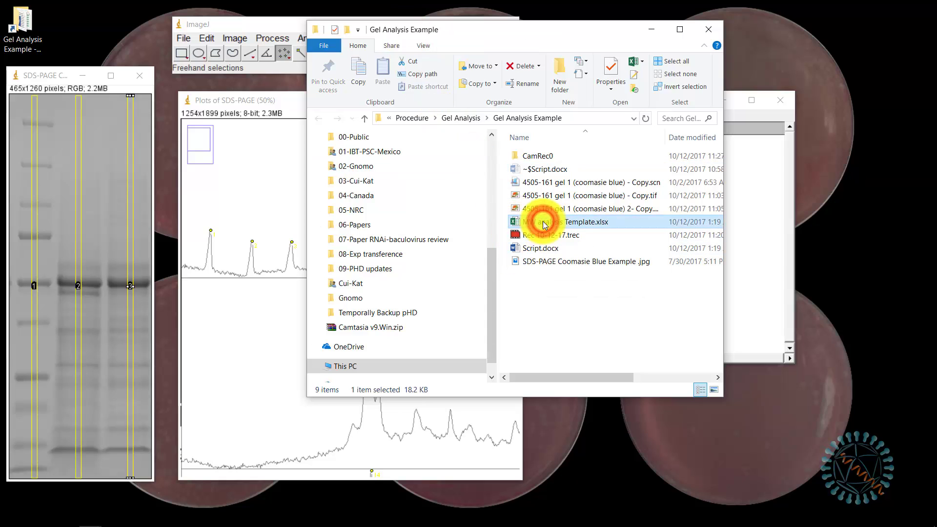
double_click(543, 221)
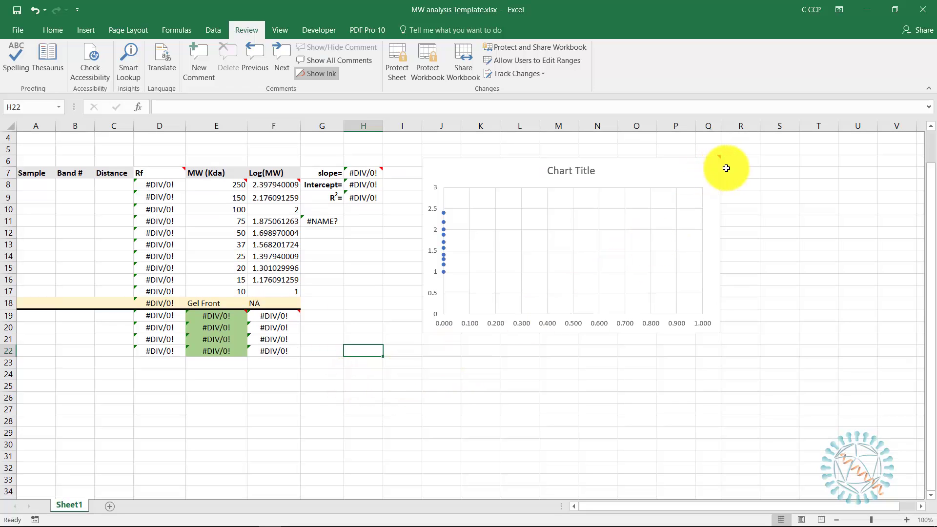
- Paste the ImageJ results table into the worksheet starting at R5
click(731, 151)
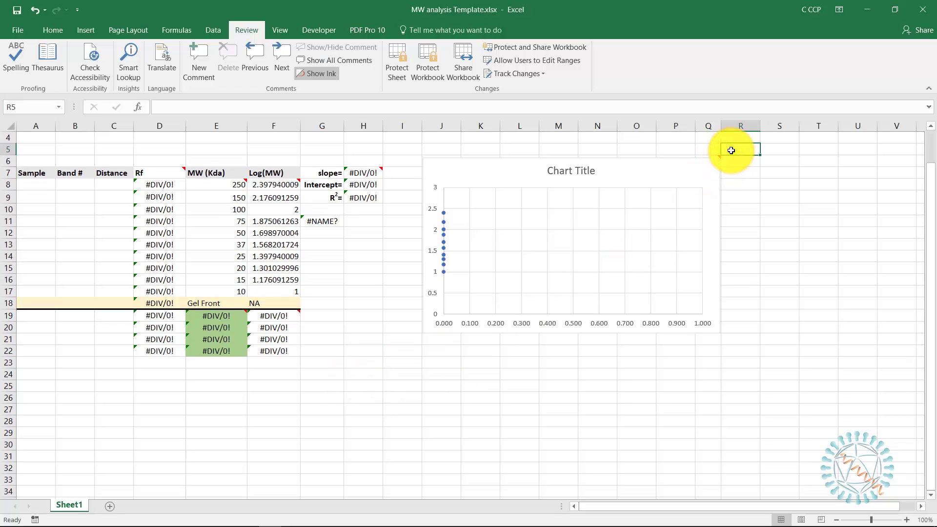
key(ctrl+v)
click(779, 386)
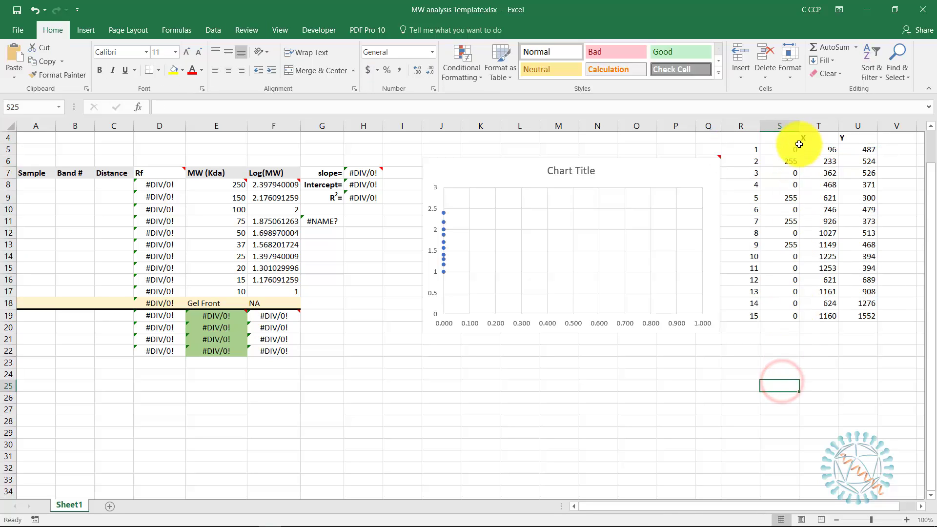
- Copy the X values in T5:T19 and paste them as values into Distance starting at C8
drag(808, 146, 822, 317)
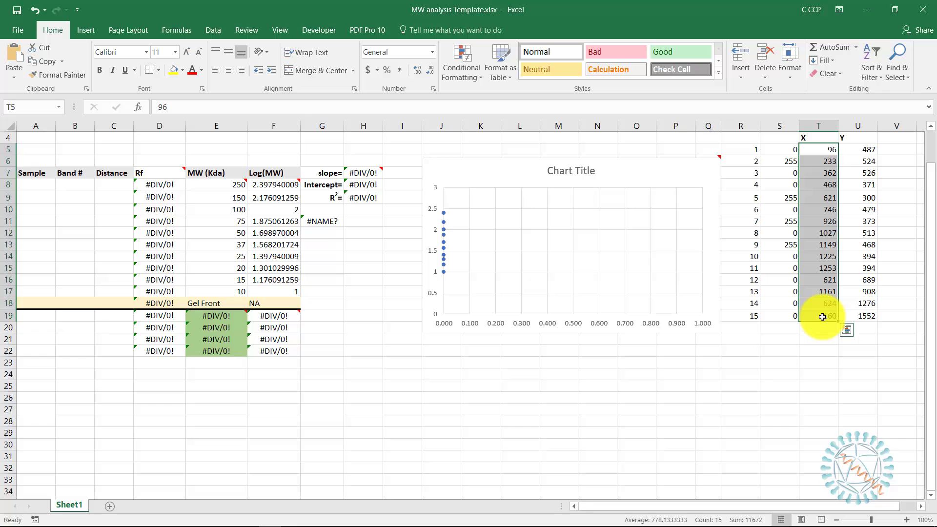
key(ctrl+c)
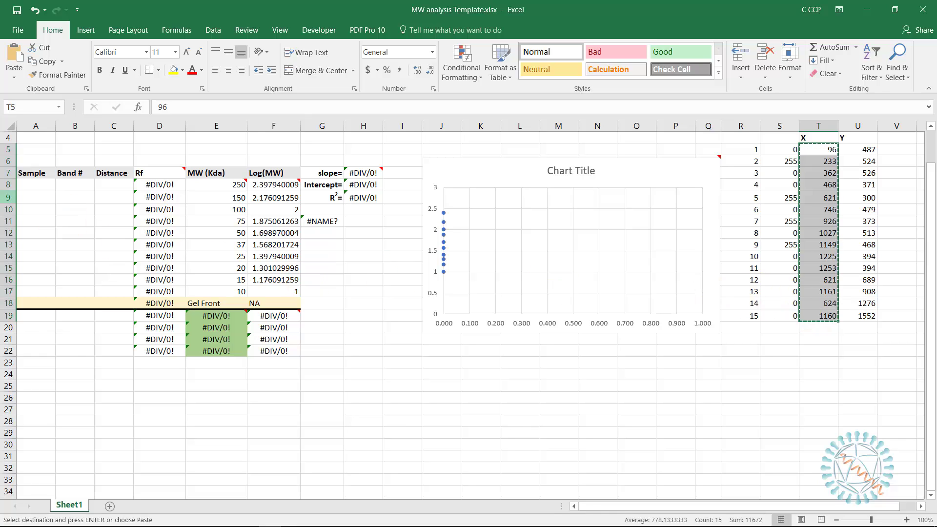
click(104, 185)
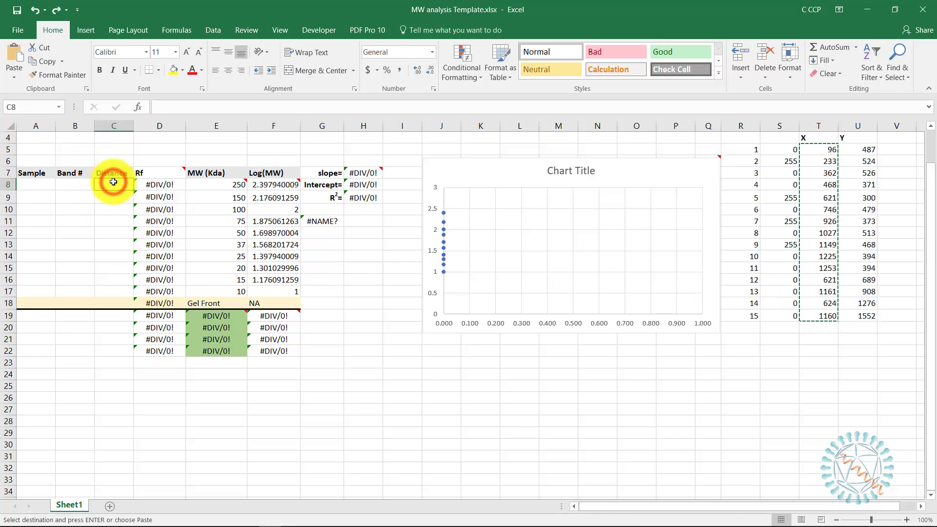
click(17, 80)
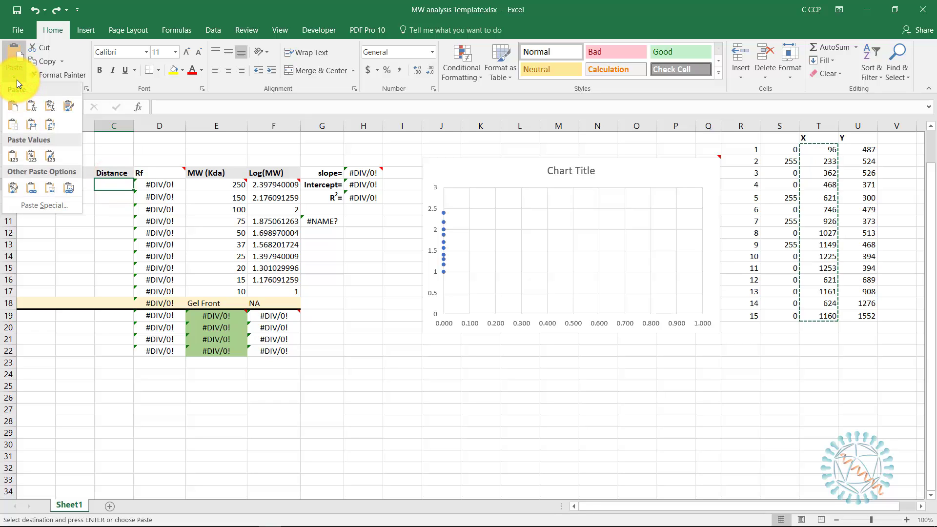
click(12, 158)
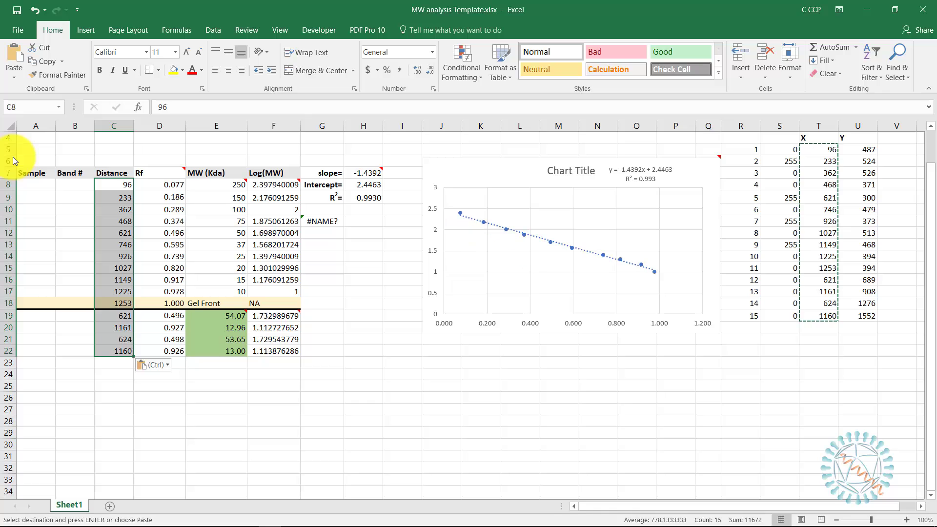
- Show all cell comments and delete the pasted ImageJ block in R4:U17
click(244, 29)
click(315, 60)
scroll(300, 245, up, 1)
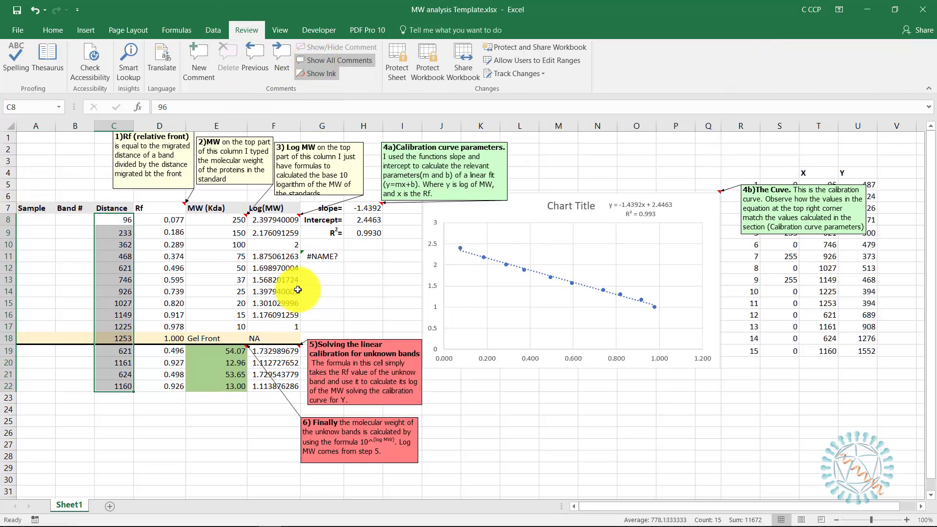
drag(739, 172, 876, 364)
key(Delete)
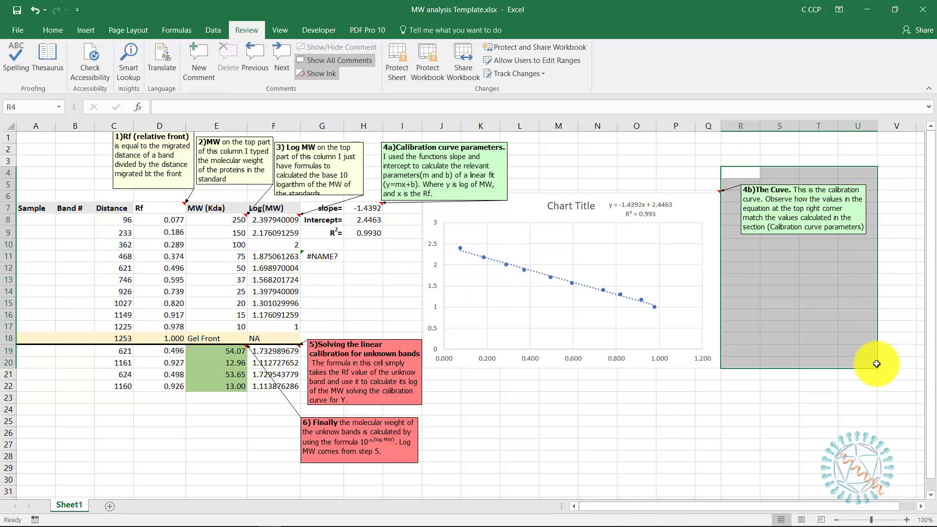